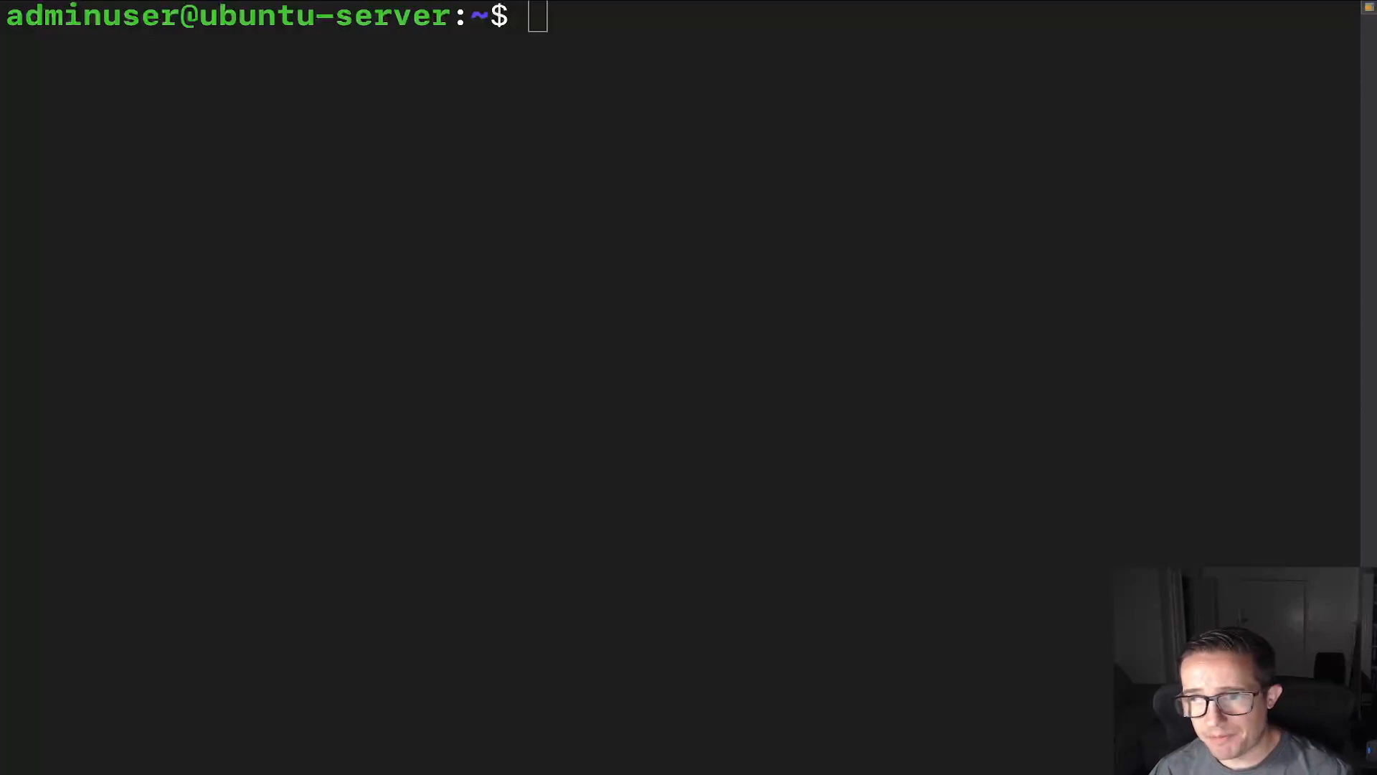
Run ls -l in the home directory, listing file and test-file.
left_click(832, 260)
type("ls")
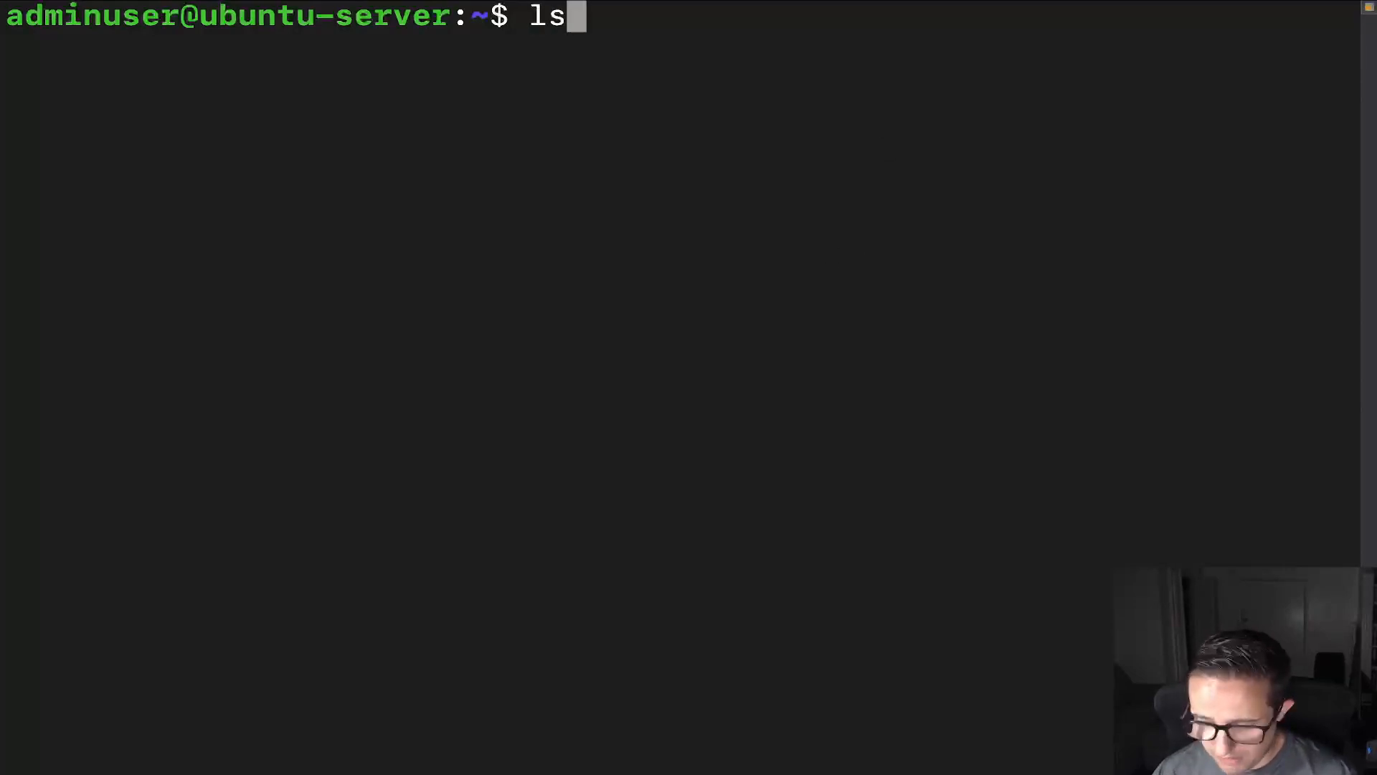
type(" -l")
key("Return")
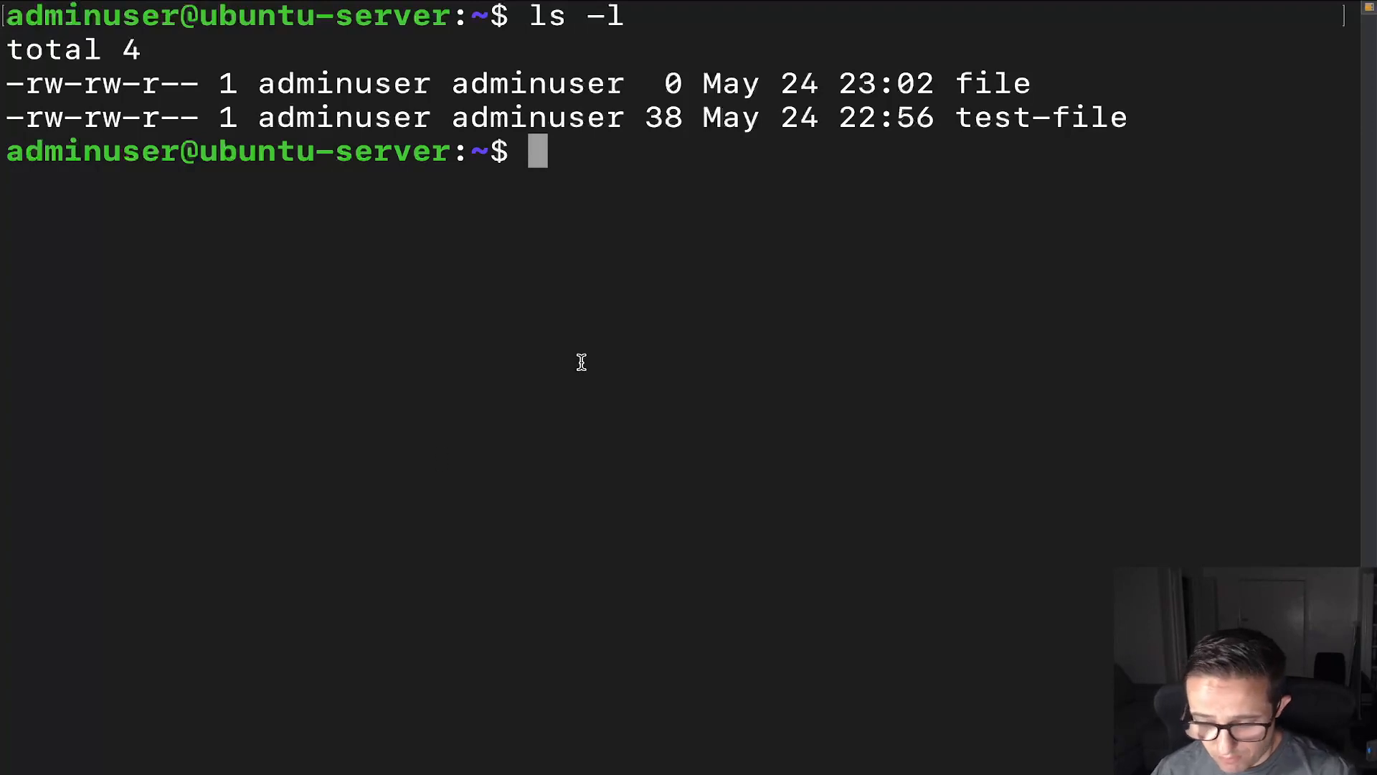
type("df -h")
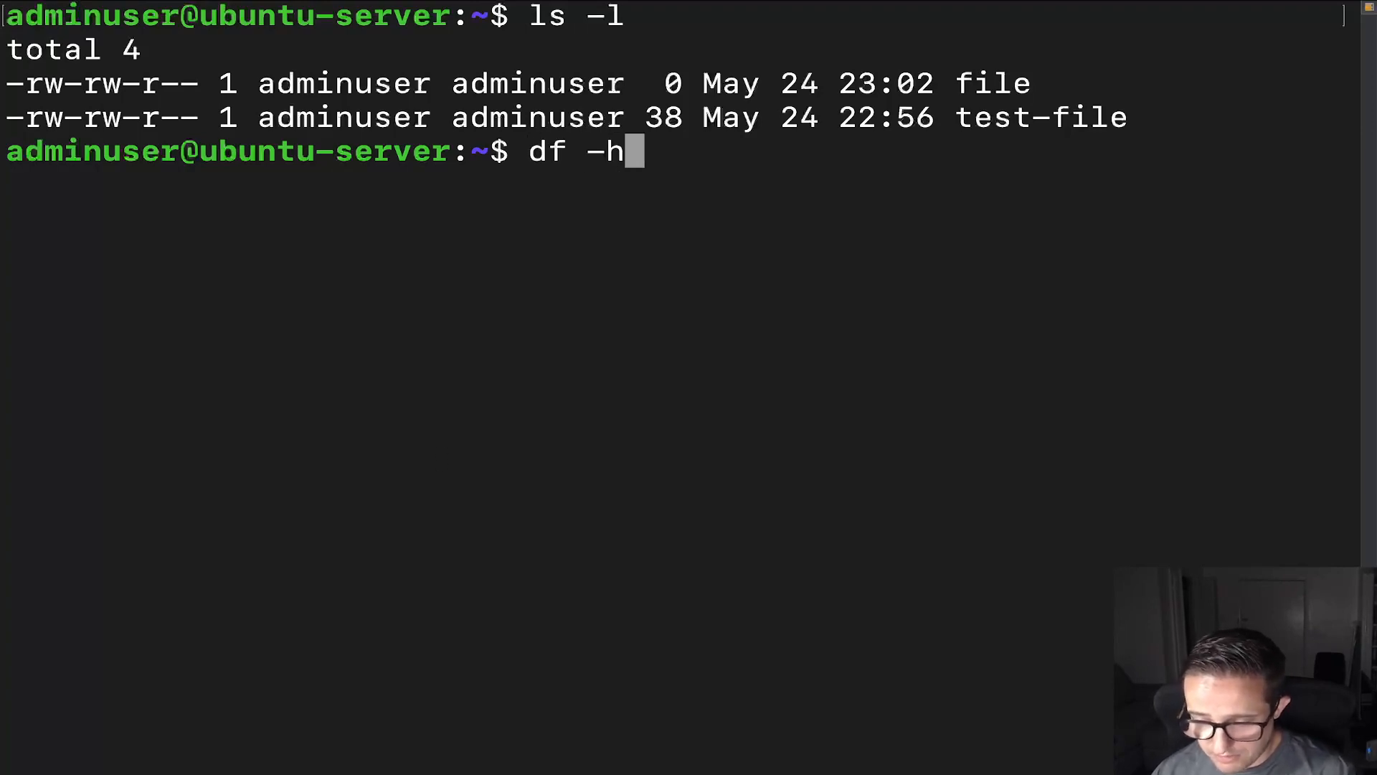
Run df -h and highlight the /dev/mapper root and /dev/vda2 boot device names.
key("Return")
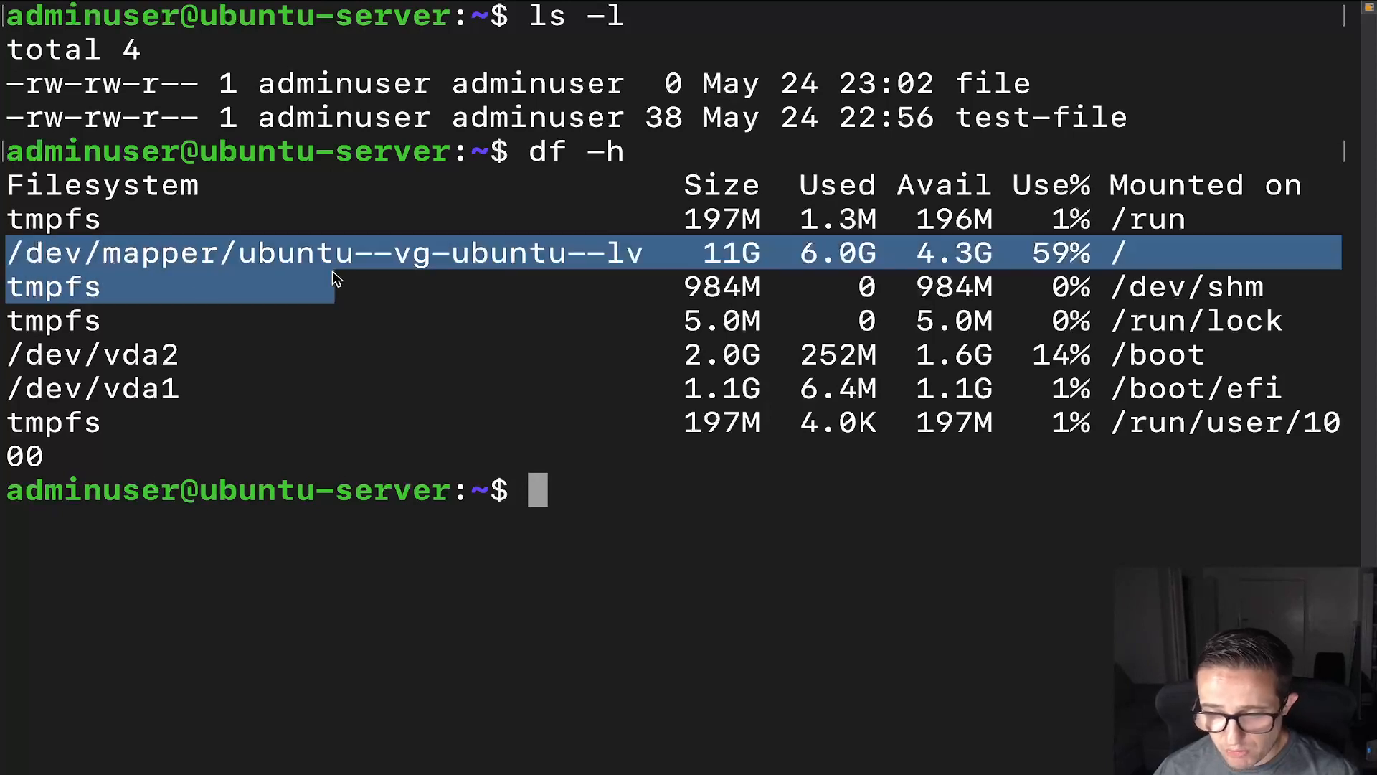
left_click_drag(13, 254, 645, 255)
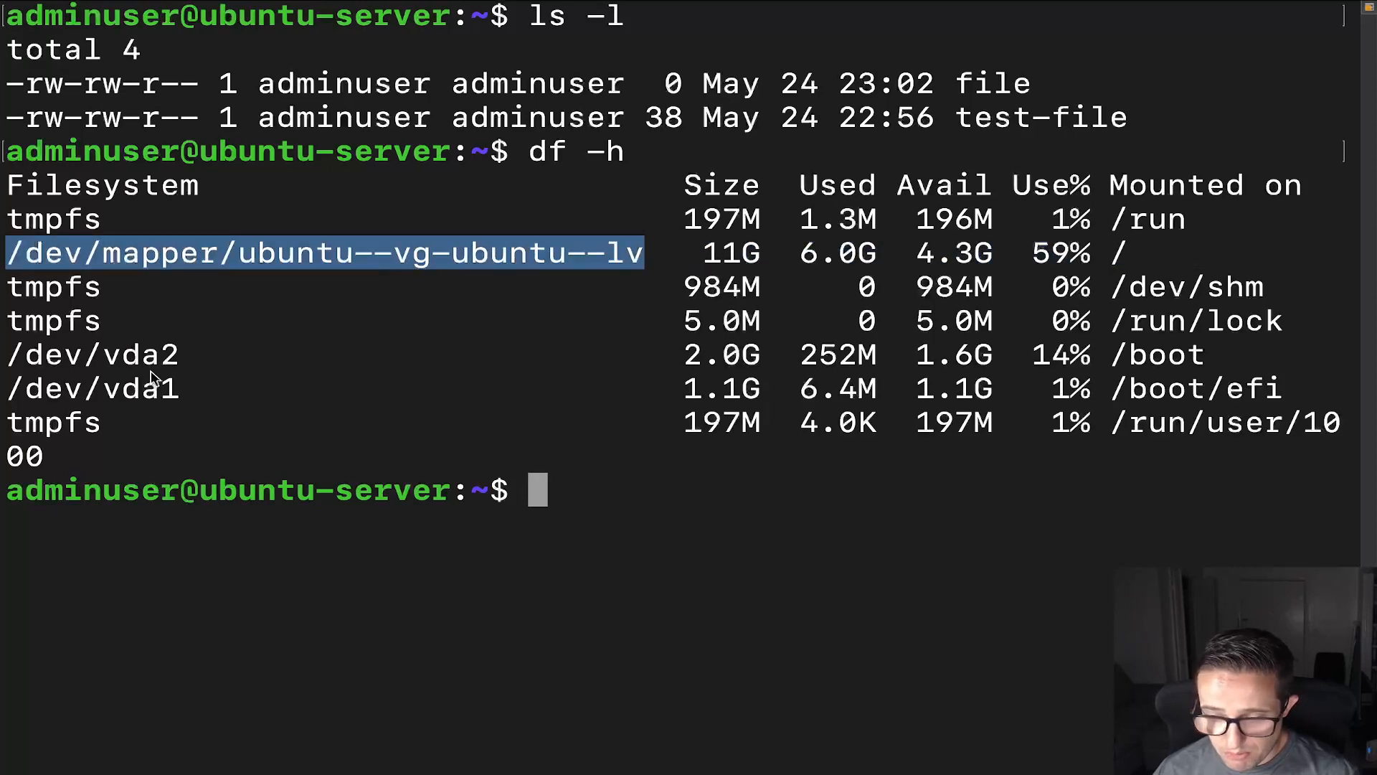
left_click_drag(181, 360, 6, 358)
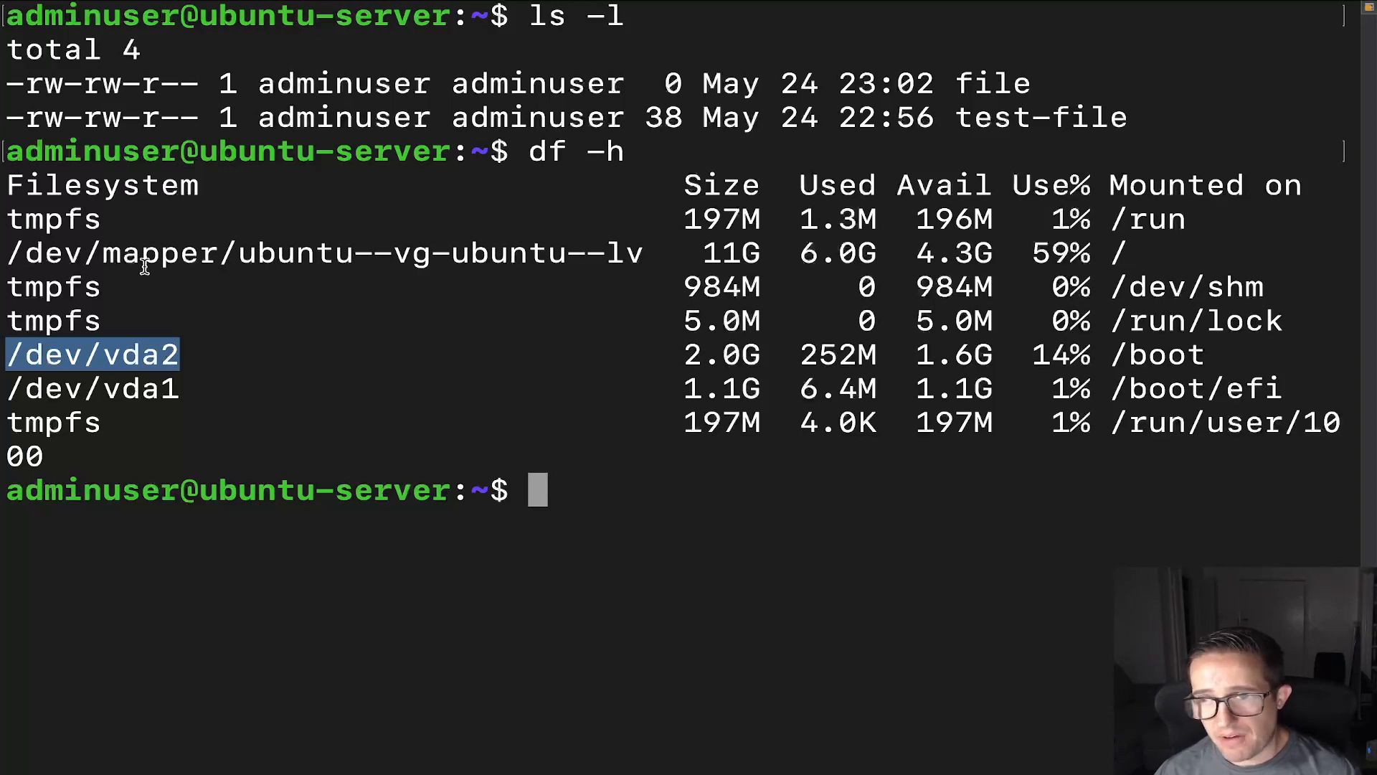
Clear the screen, create hard link toast to file with ln, and list with ls -l.
left_click(631, 466)
type("clear")
key("Return")
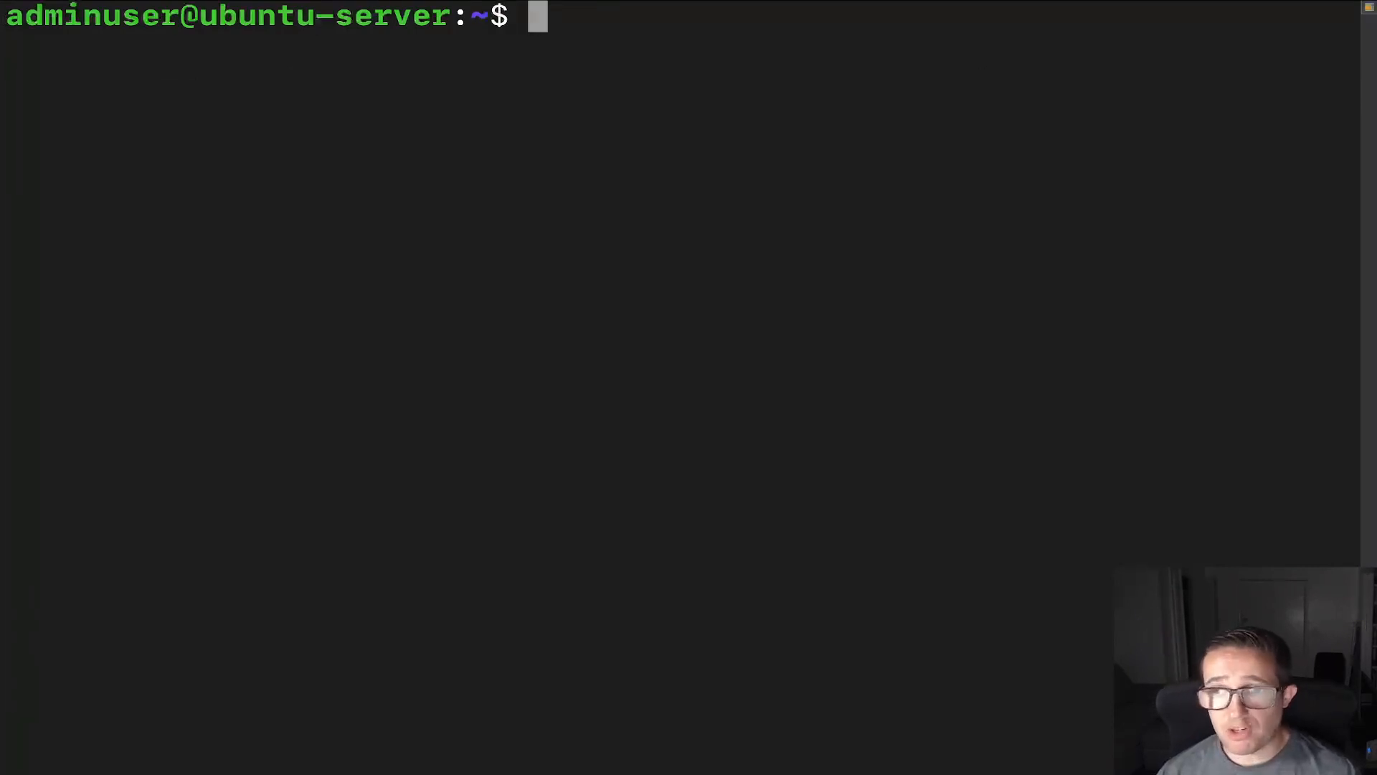
type("ln ")
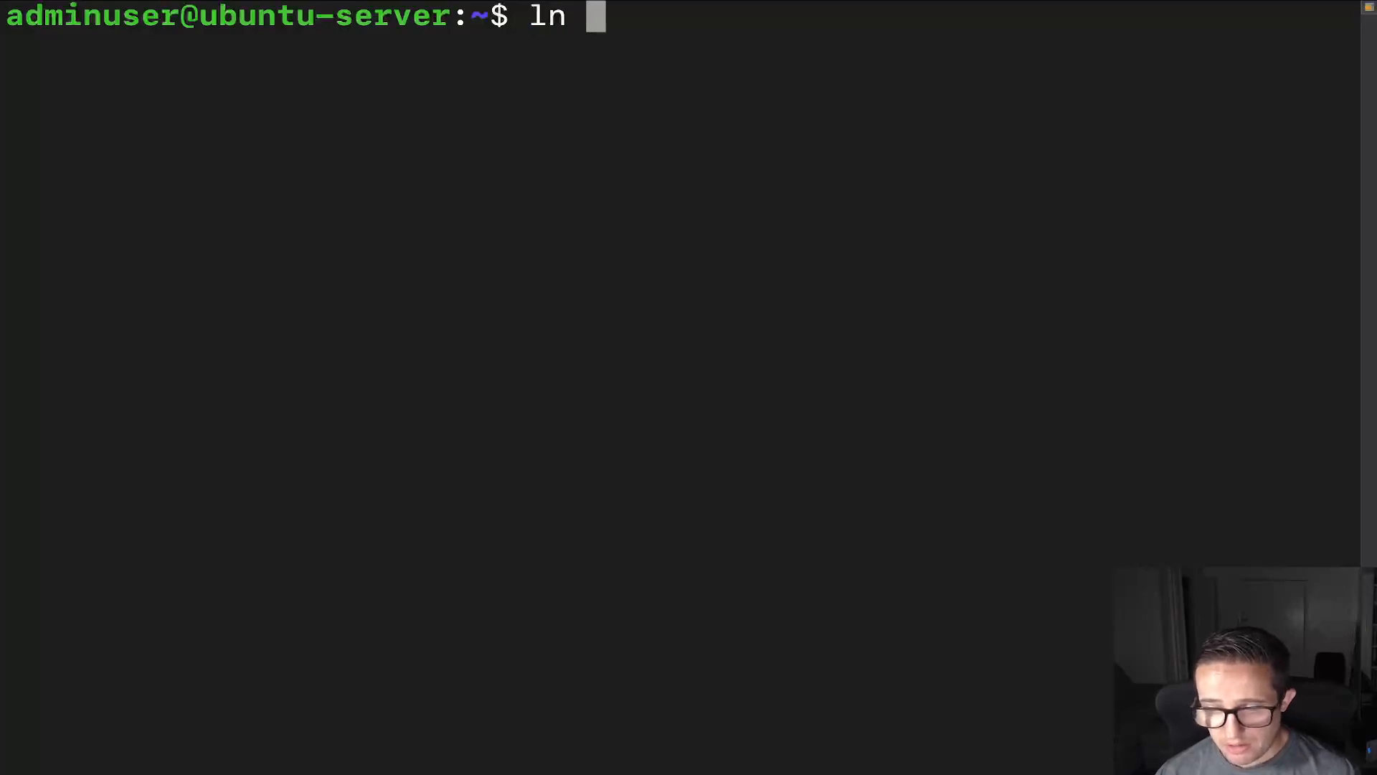
type("file")
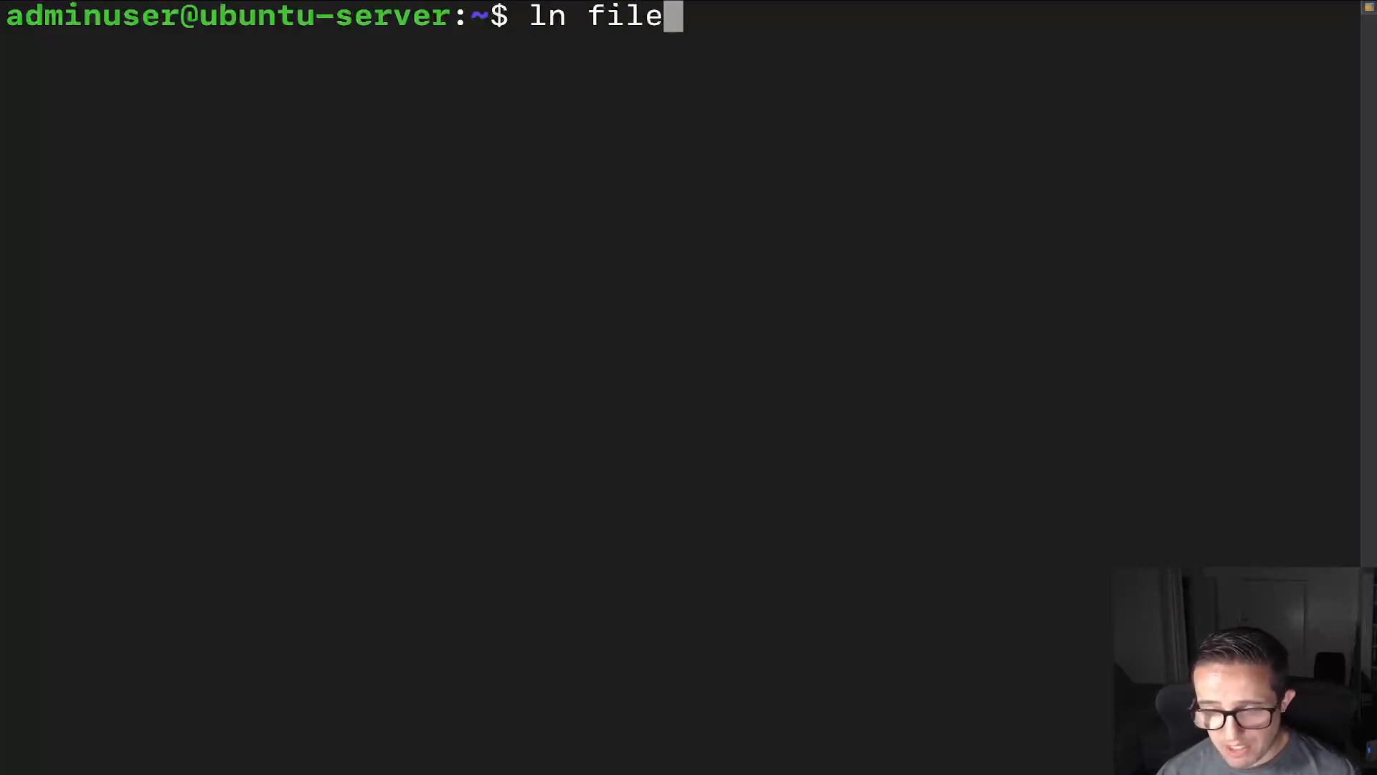
type(" toa")
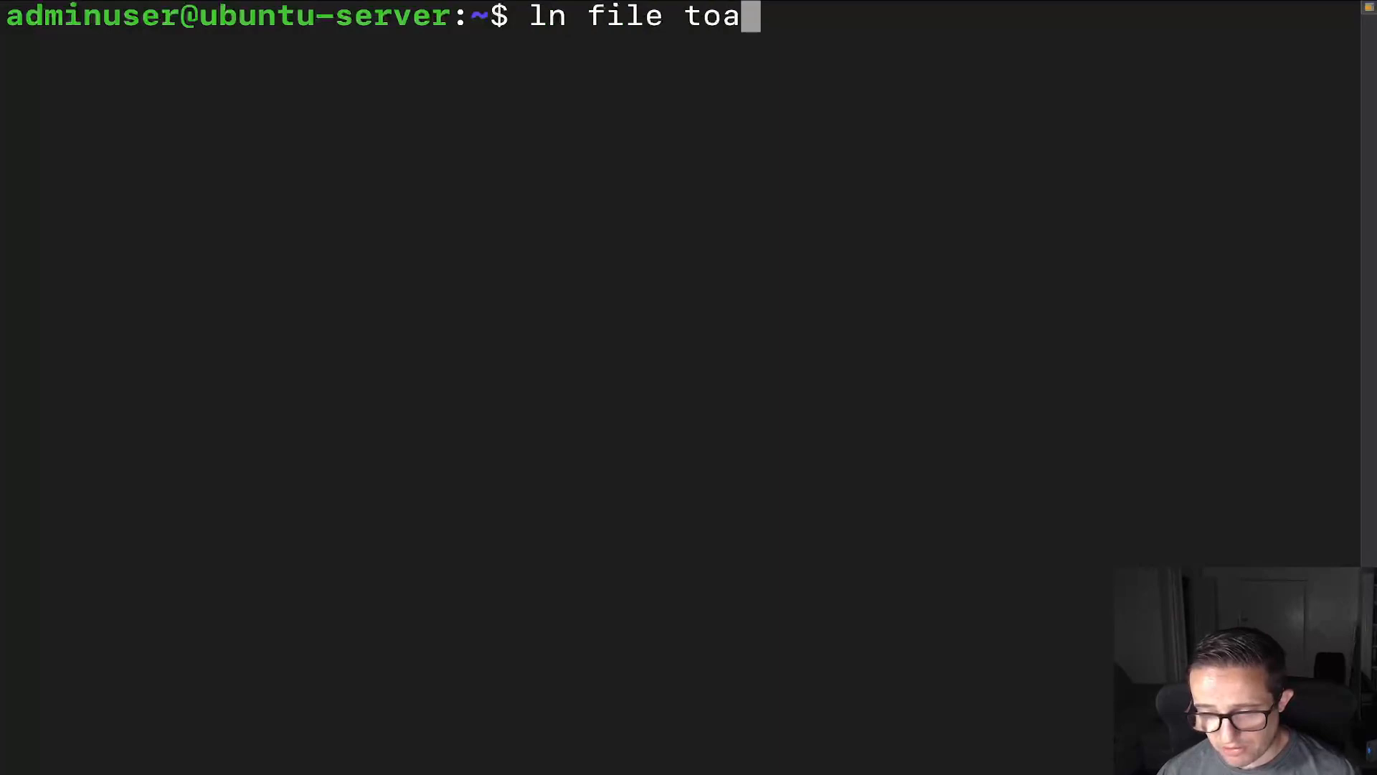
type("st")
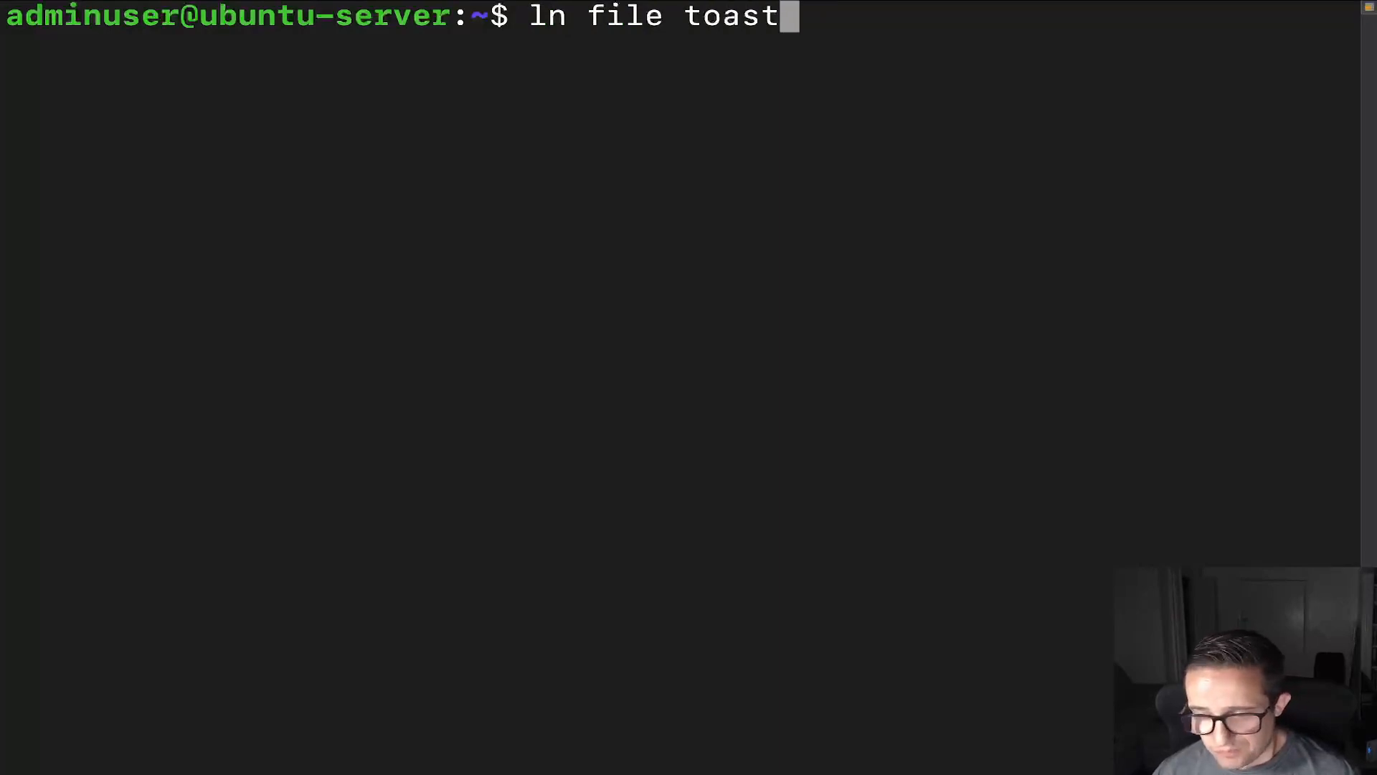
key("Return")
type("ls -")
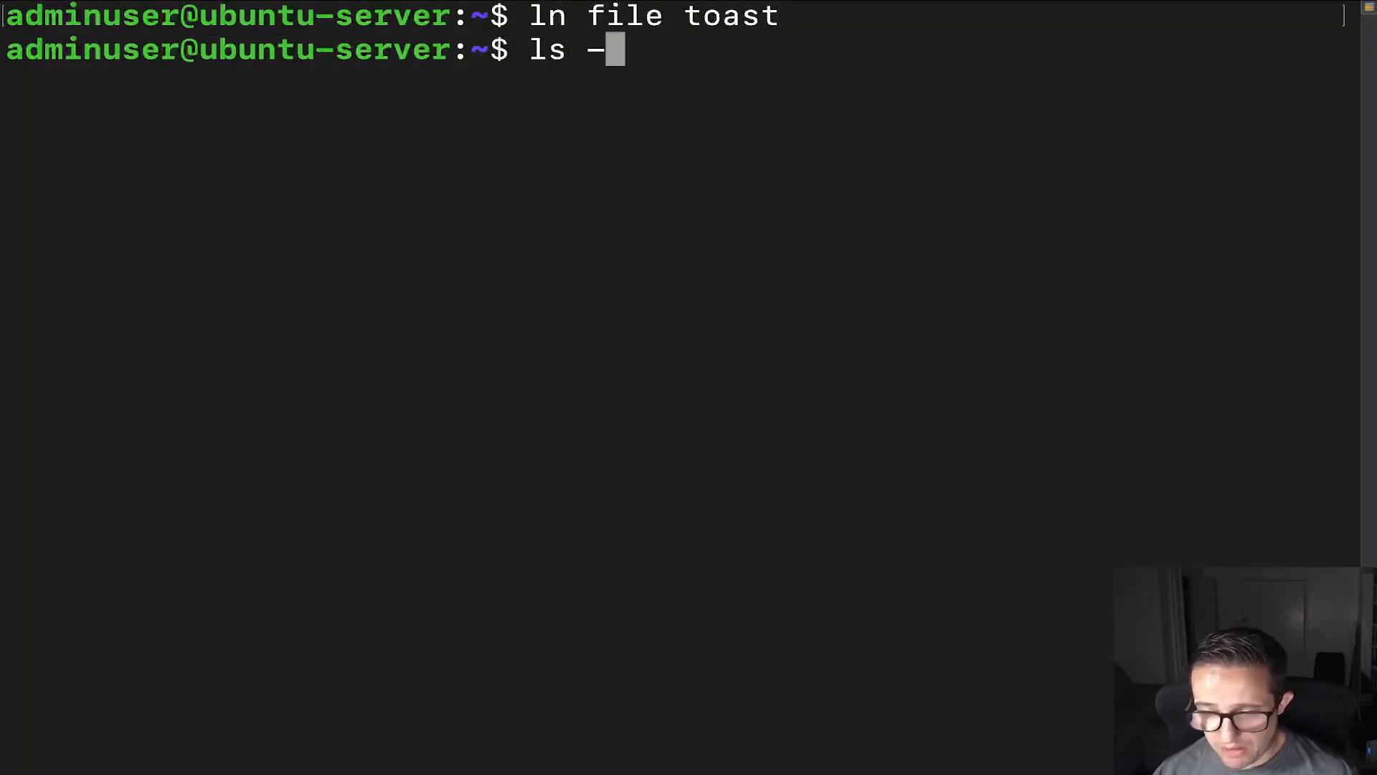
type("l")
key("Return")
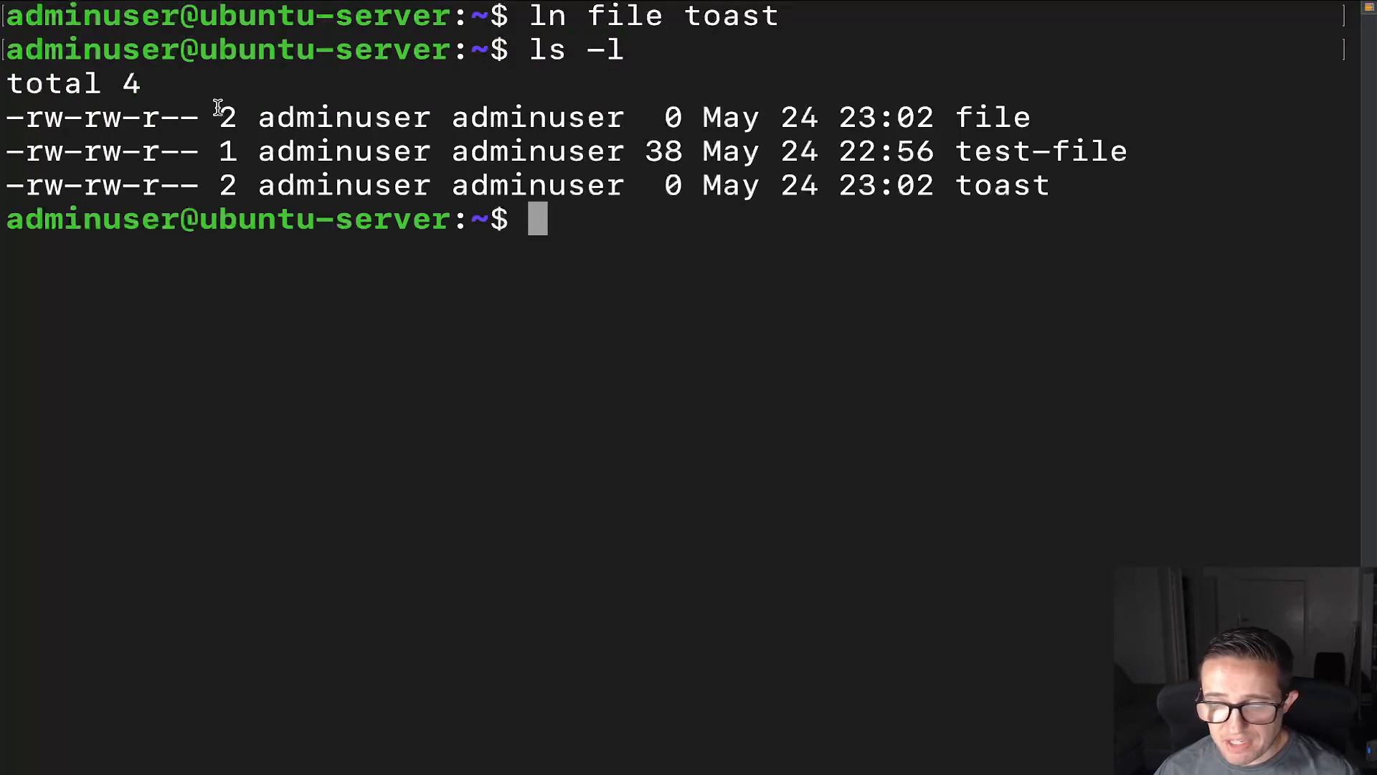
Highlight the link counts of file and toast to compare them, both now 2.
double_click(228, 116)
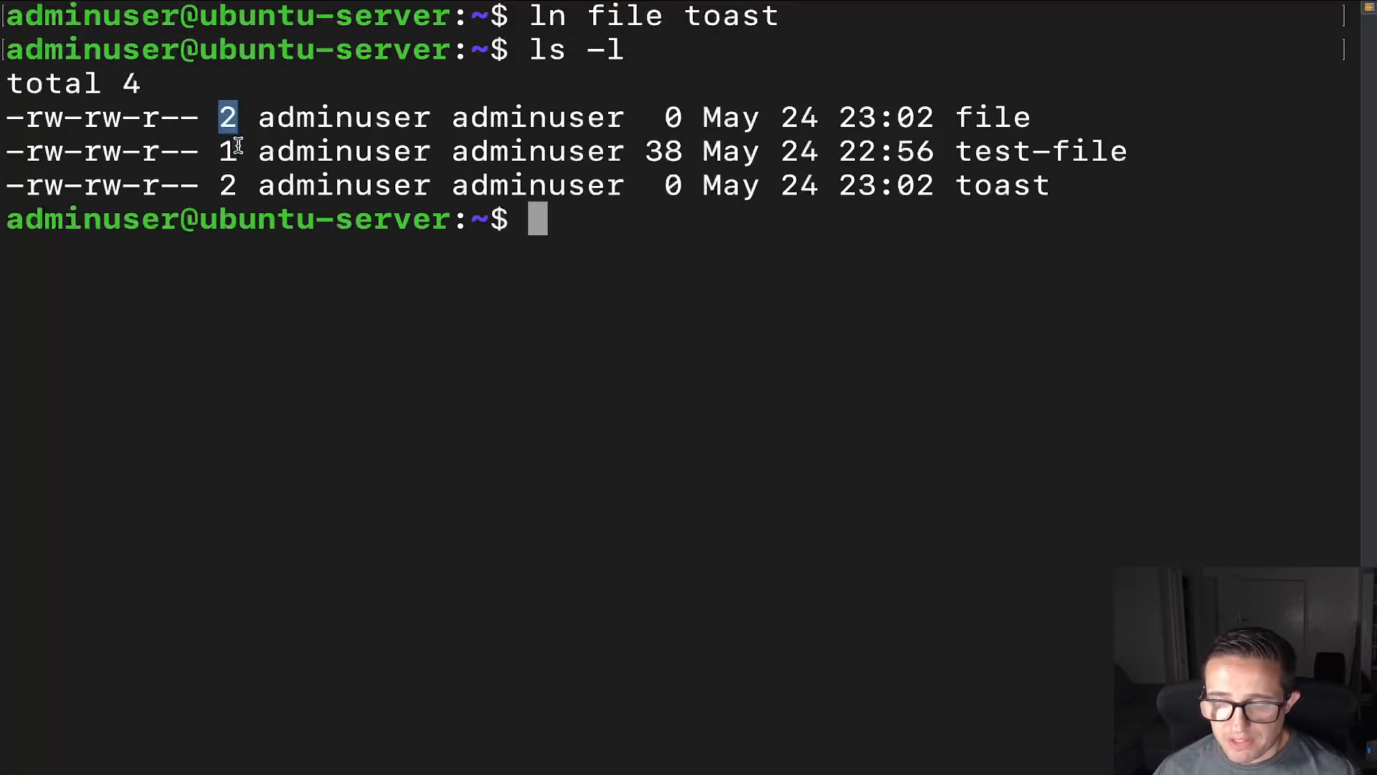
double_click(229, 185)
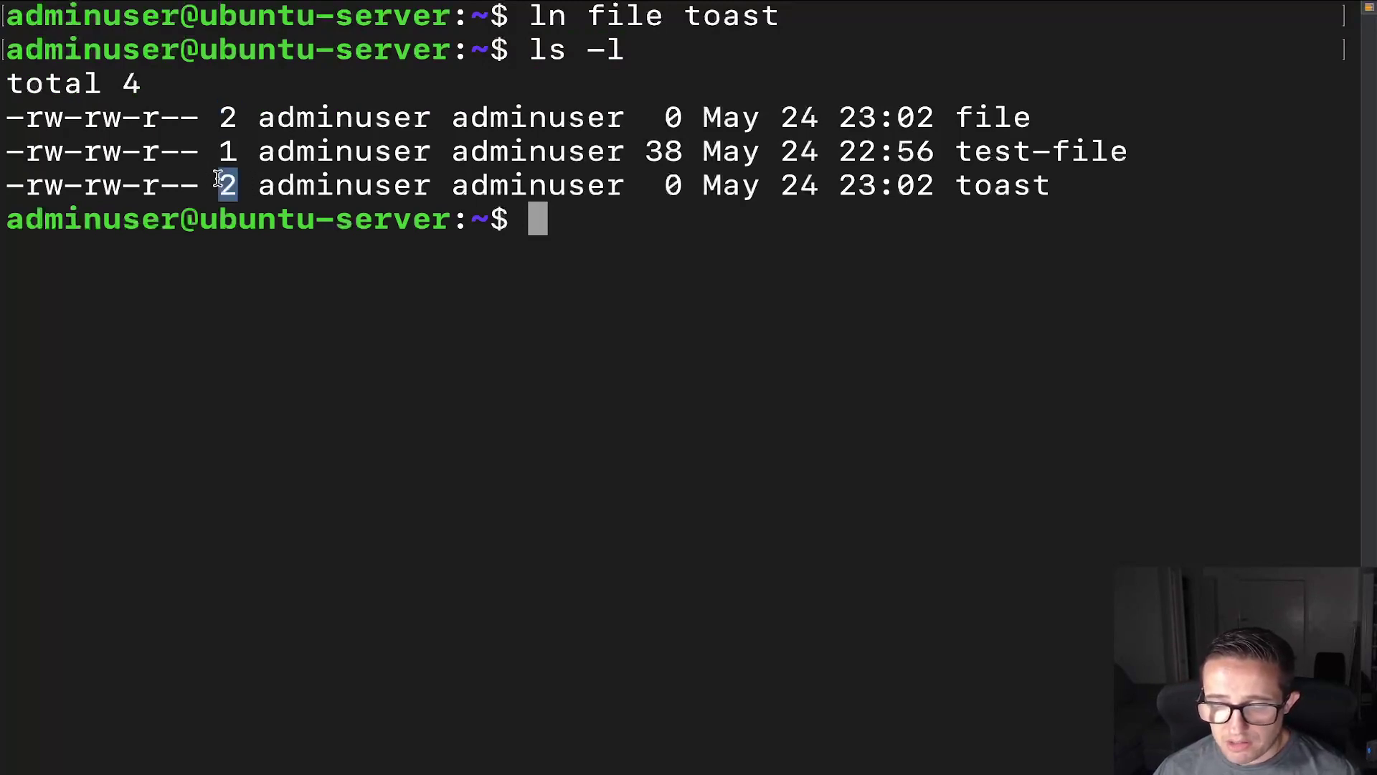
double_click(228, 116)
double_click(233, 185)
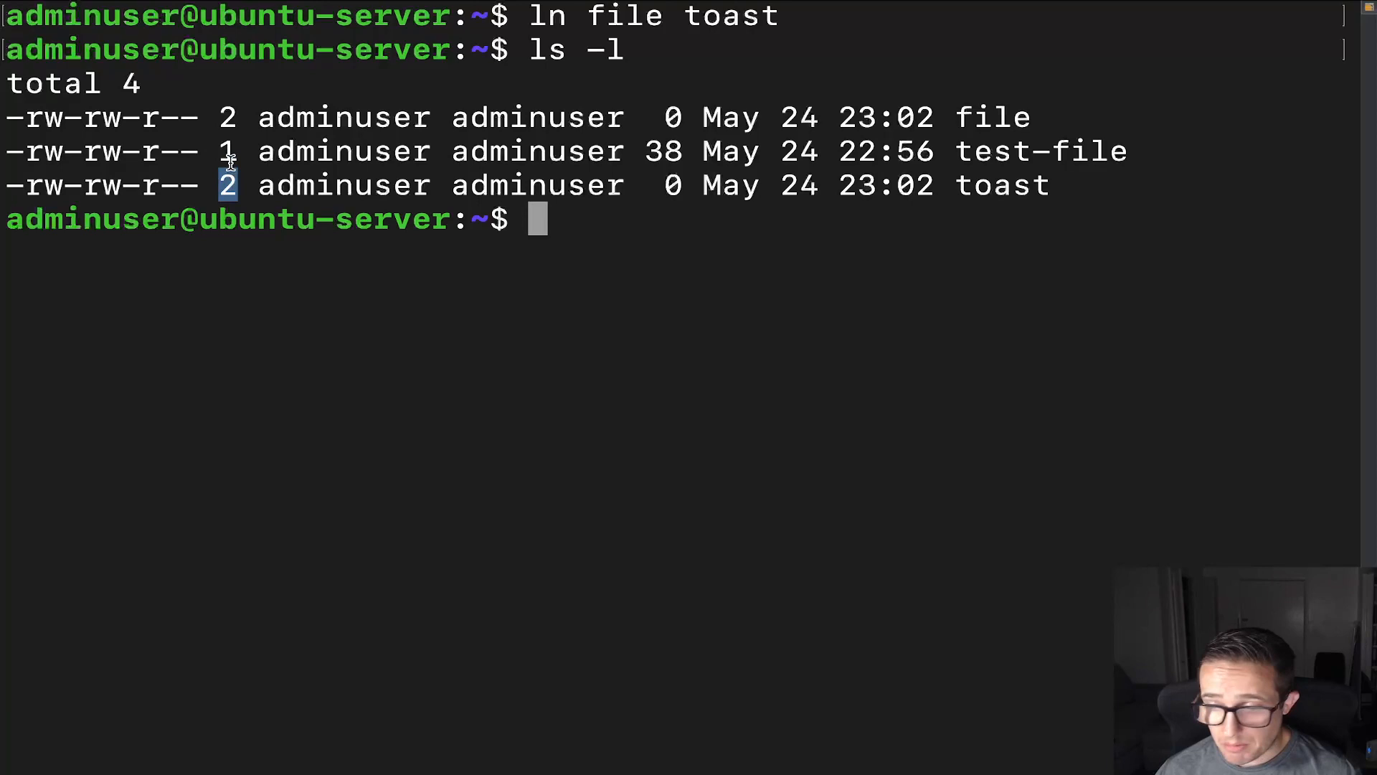
Clear the screen and run ls -l / to list the root directory in detail.
left_click(596, 240)
type("cl")
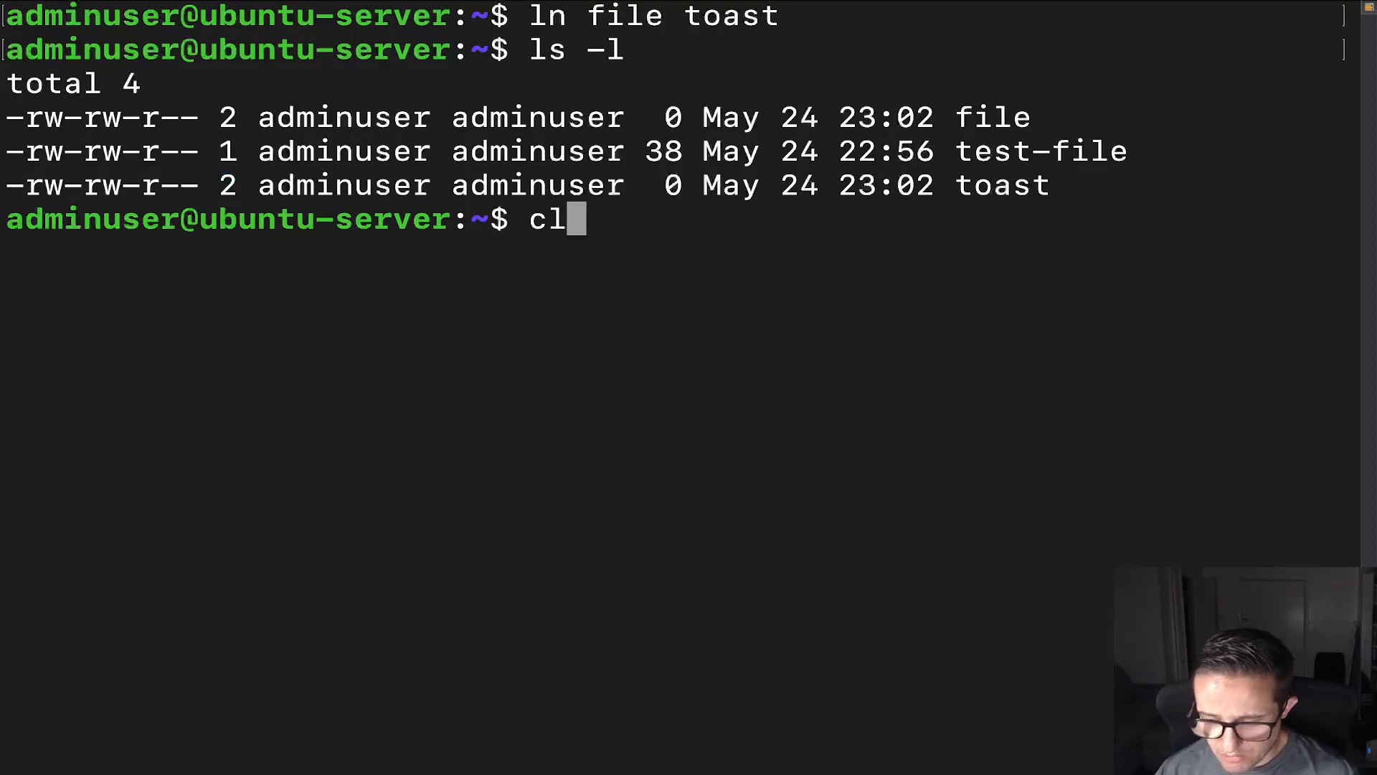
type("ear")
key("Return")
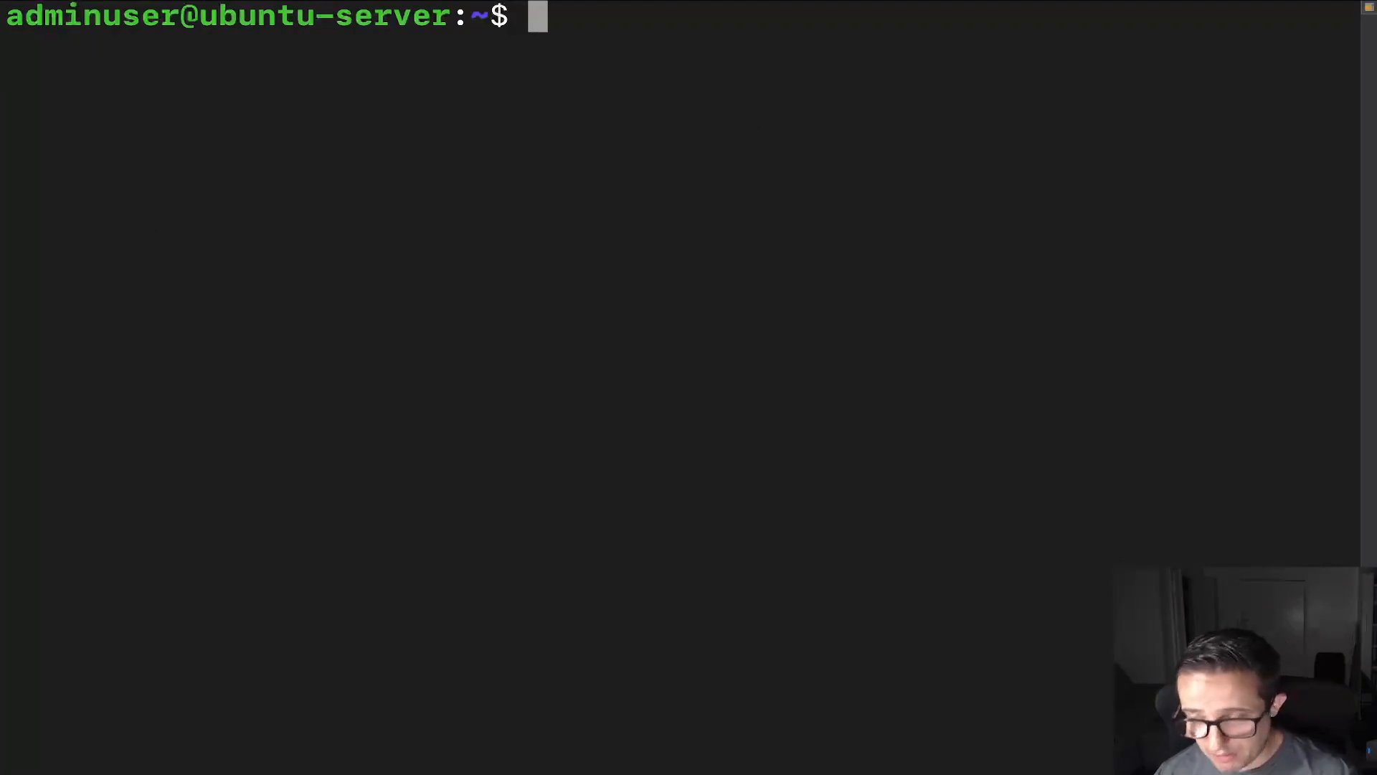
type("ls -l /")
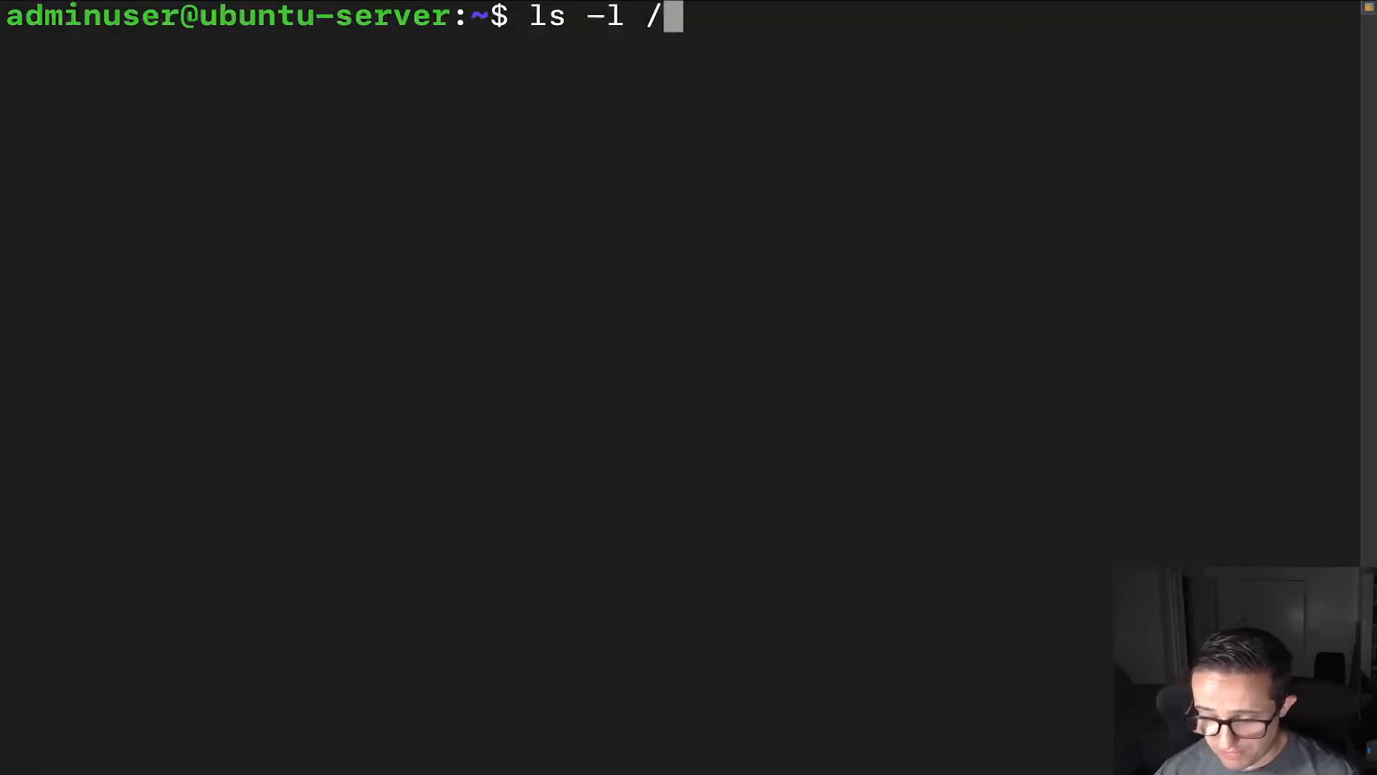
key("Return")
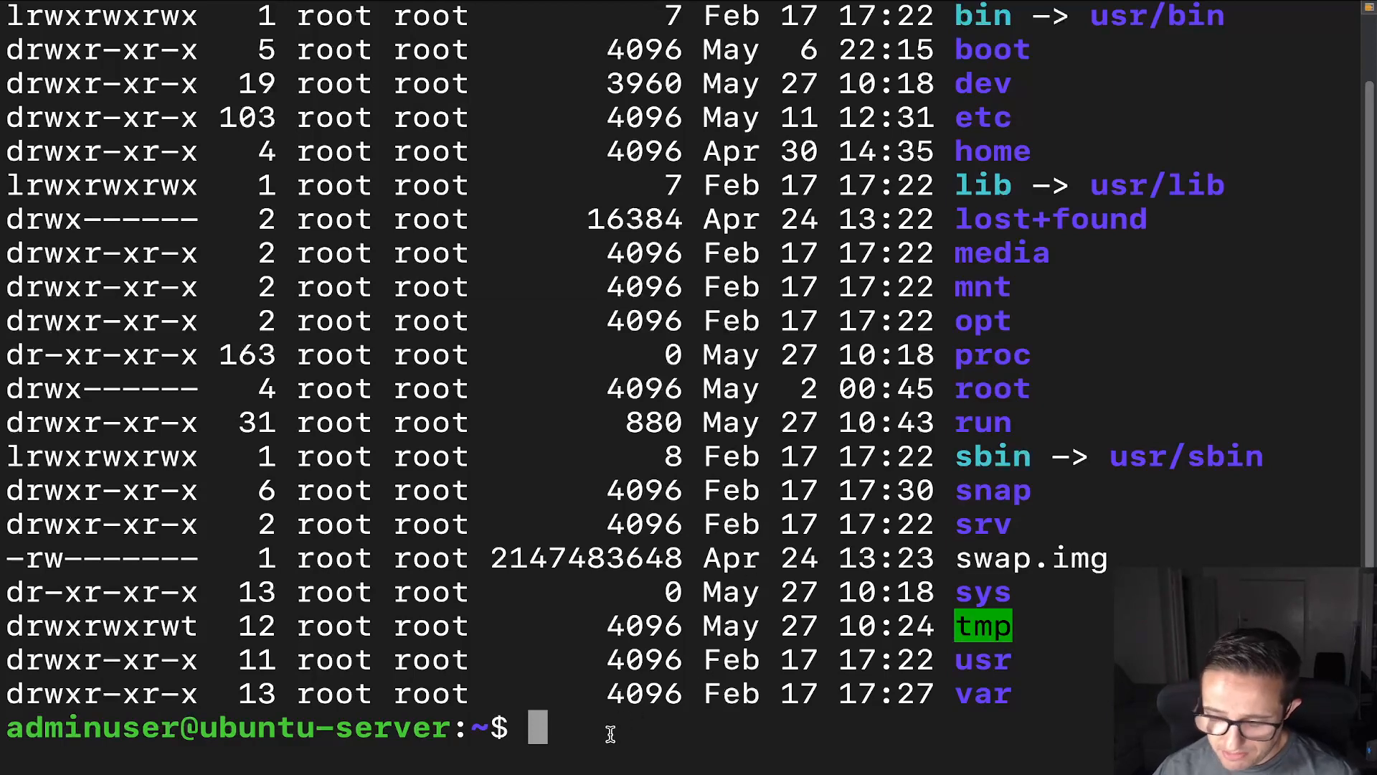
type("ls ")
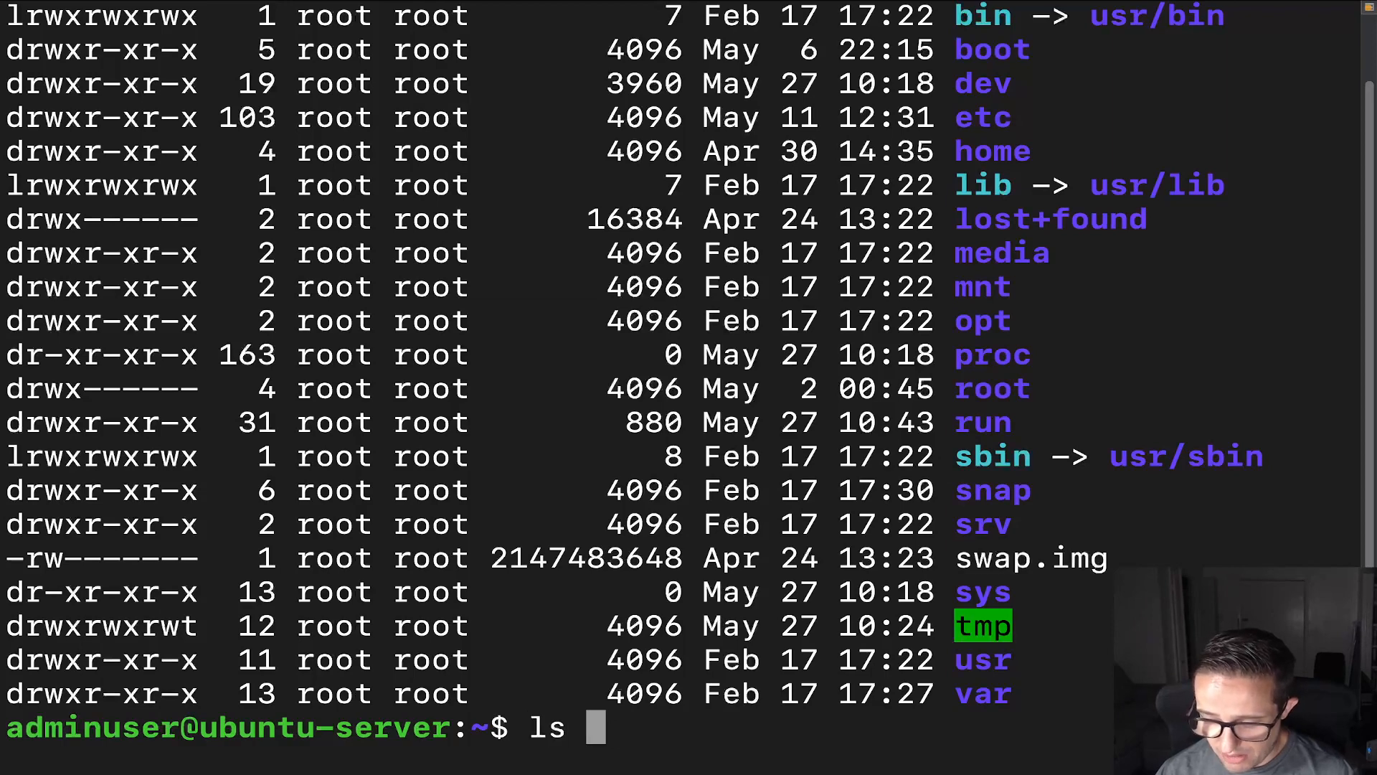
type("-l /t")
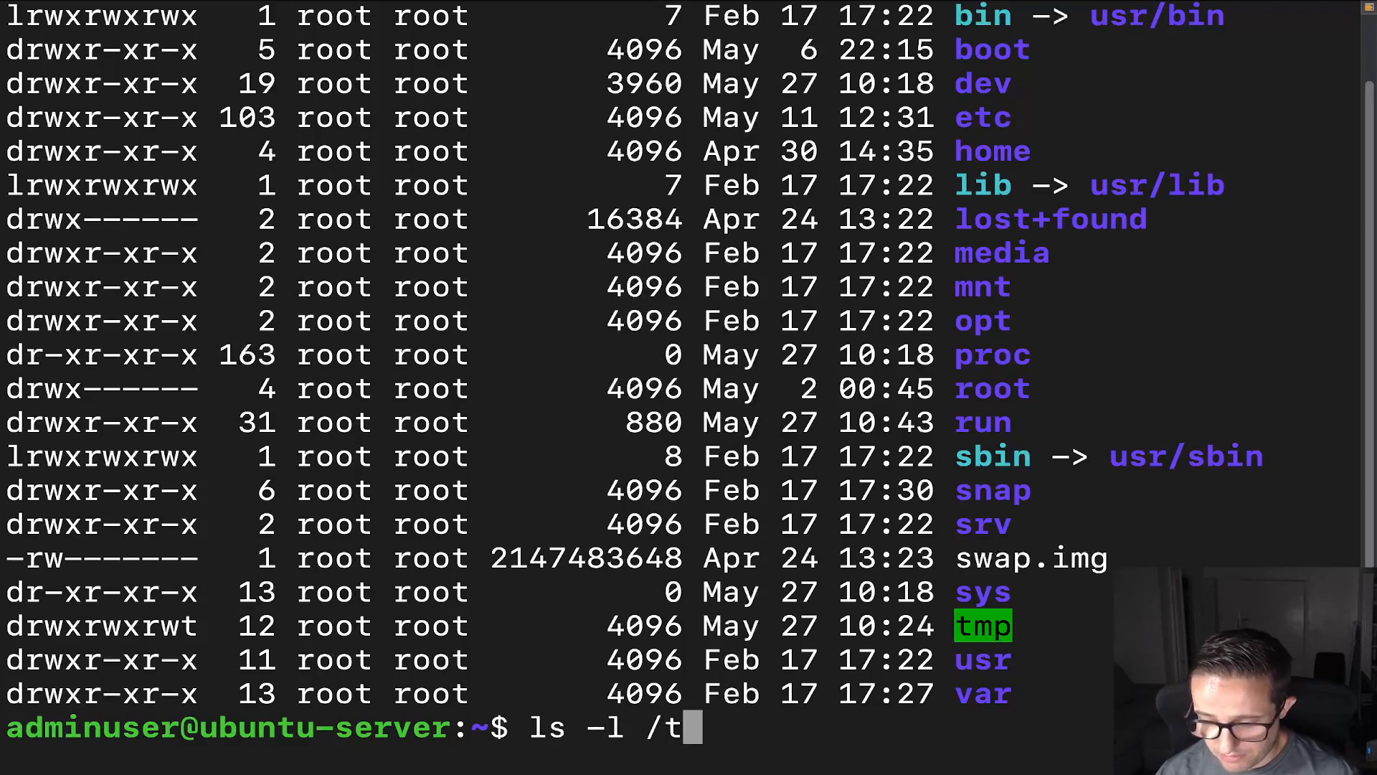
type("mp")
Run ls -l /tmp, showing the toast symlink to test-file.
key("Return")
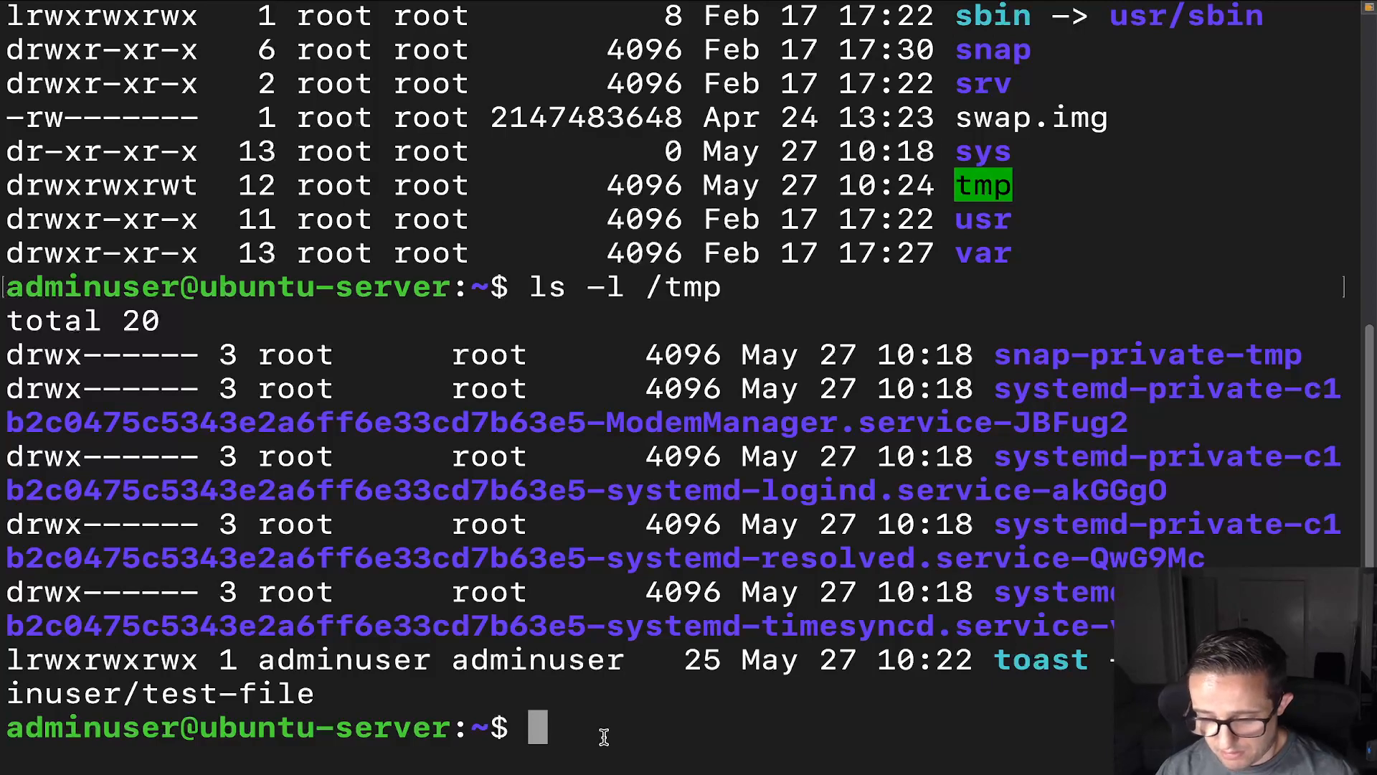
type("clear")
Clear the screen, run ls /tmp, then recall it and rerun as ls -l /tmp.
key("Return")
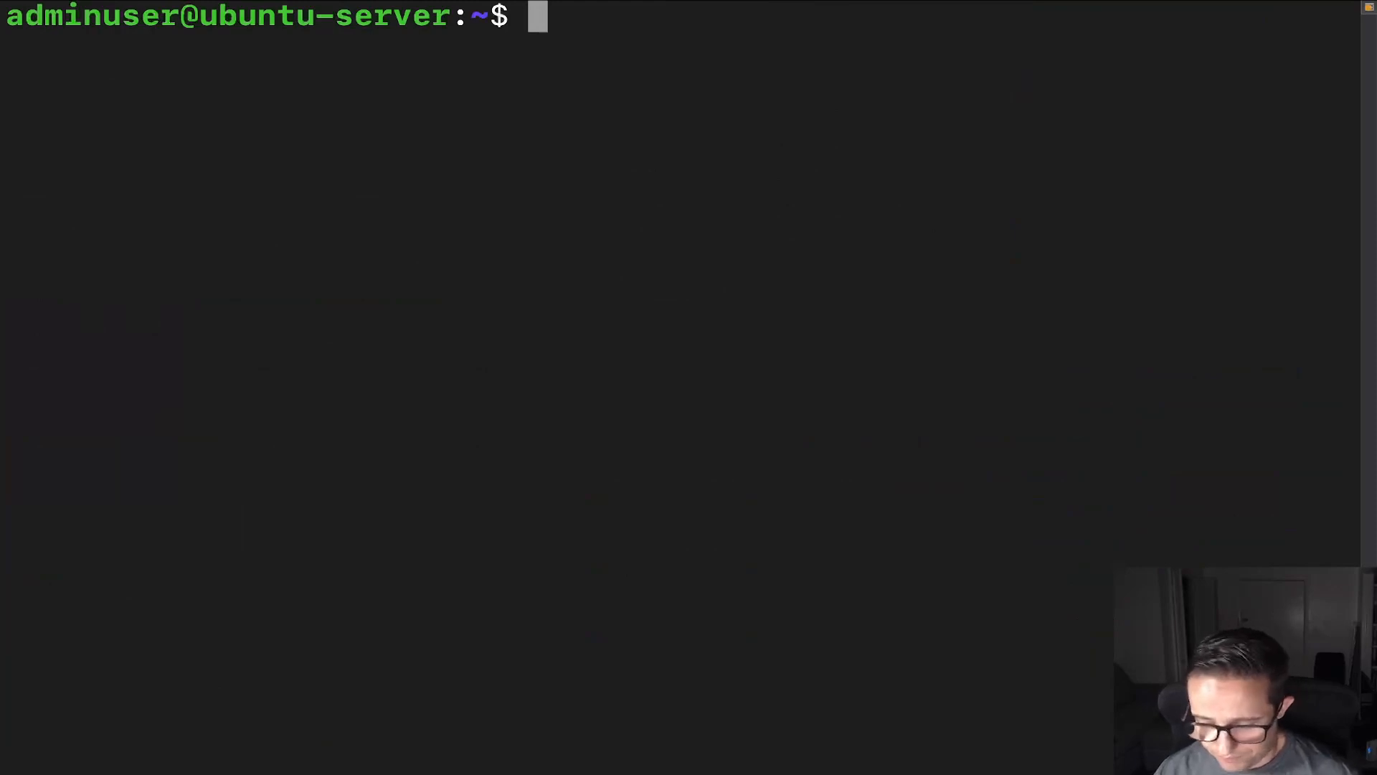
type("ls ")
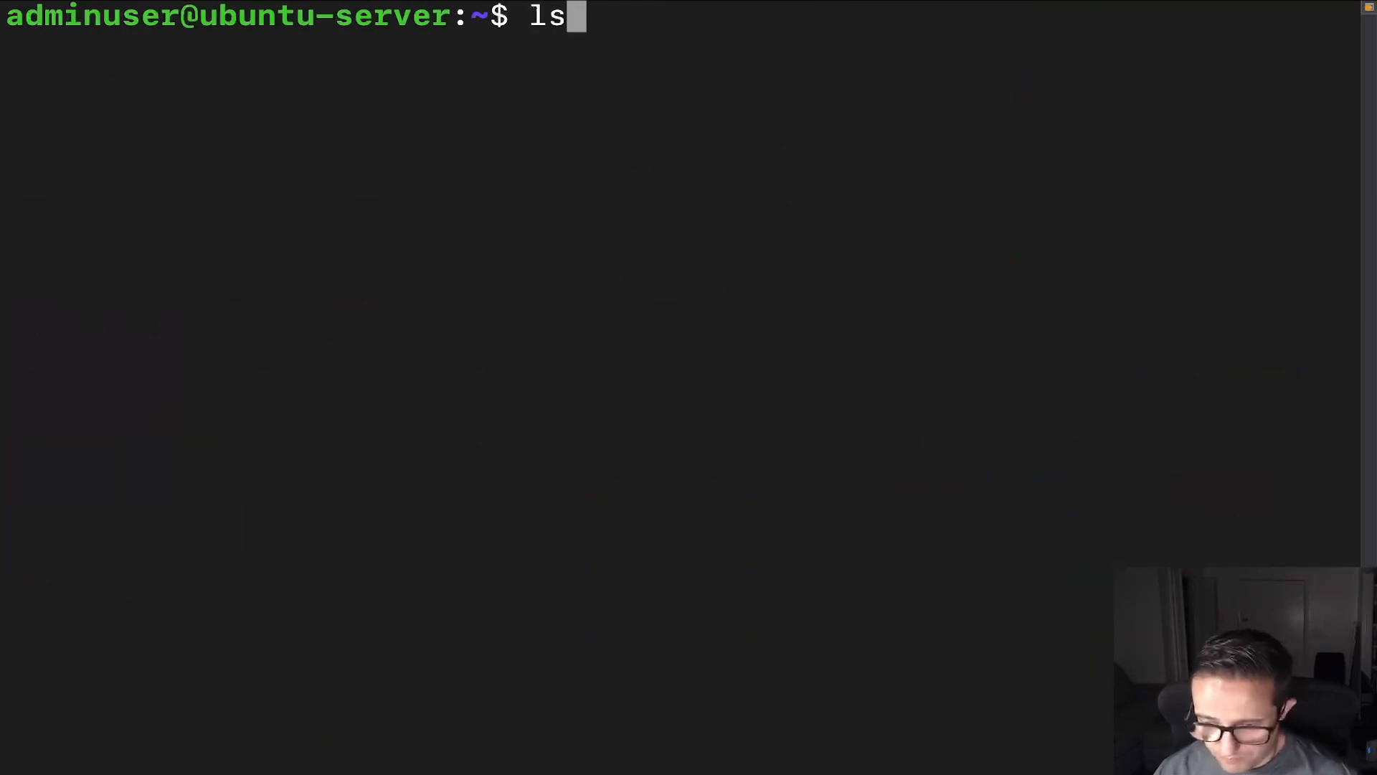
type("/")
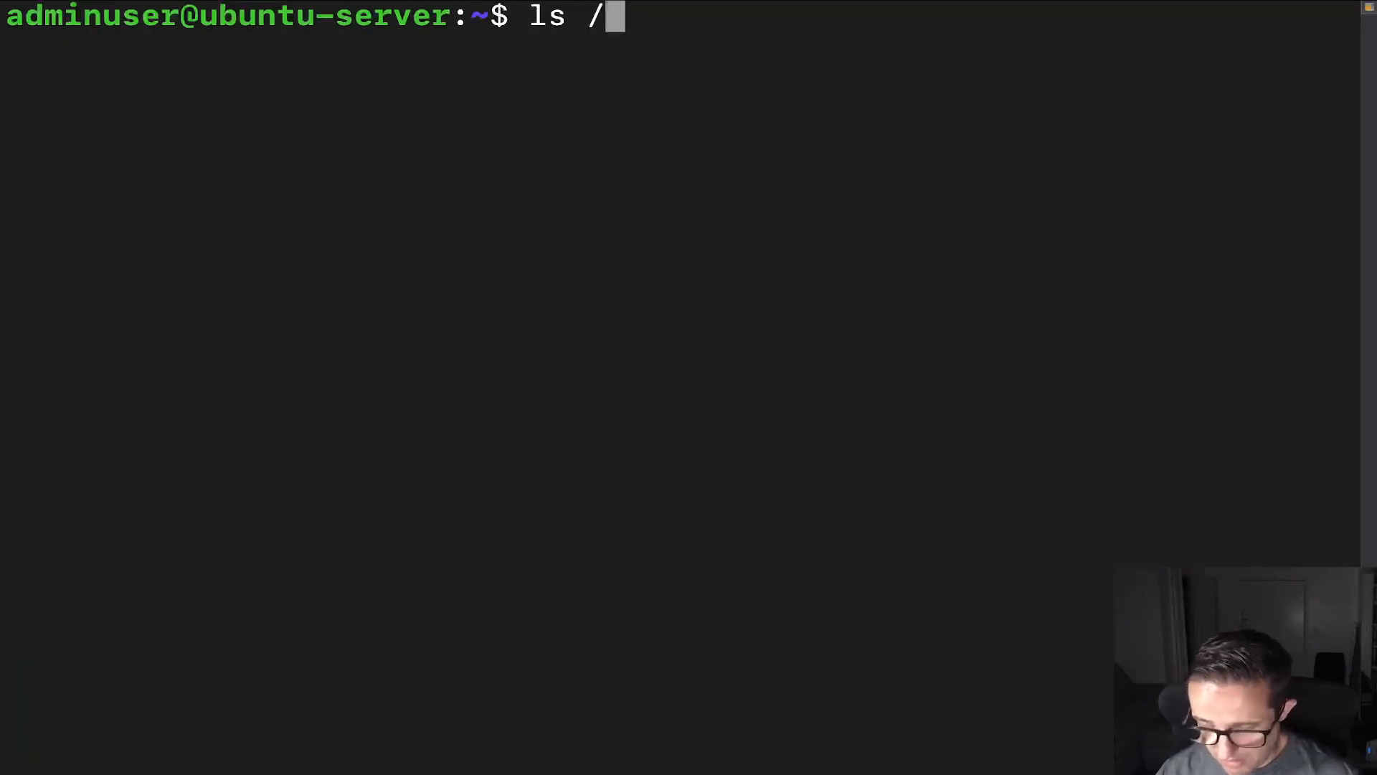
type("temp")
key("BackSpace")
key("BackSpace")
key("BackSpace")
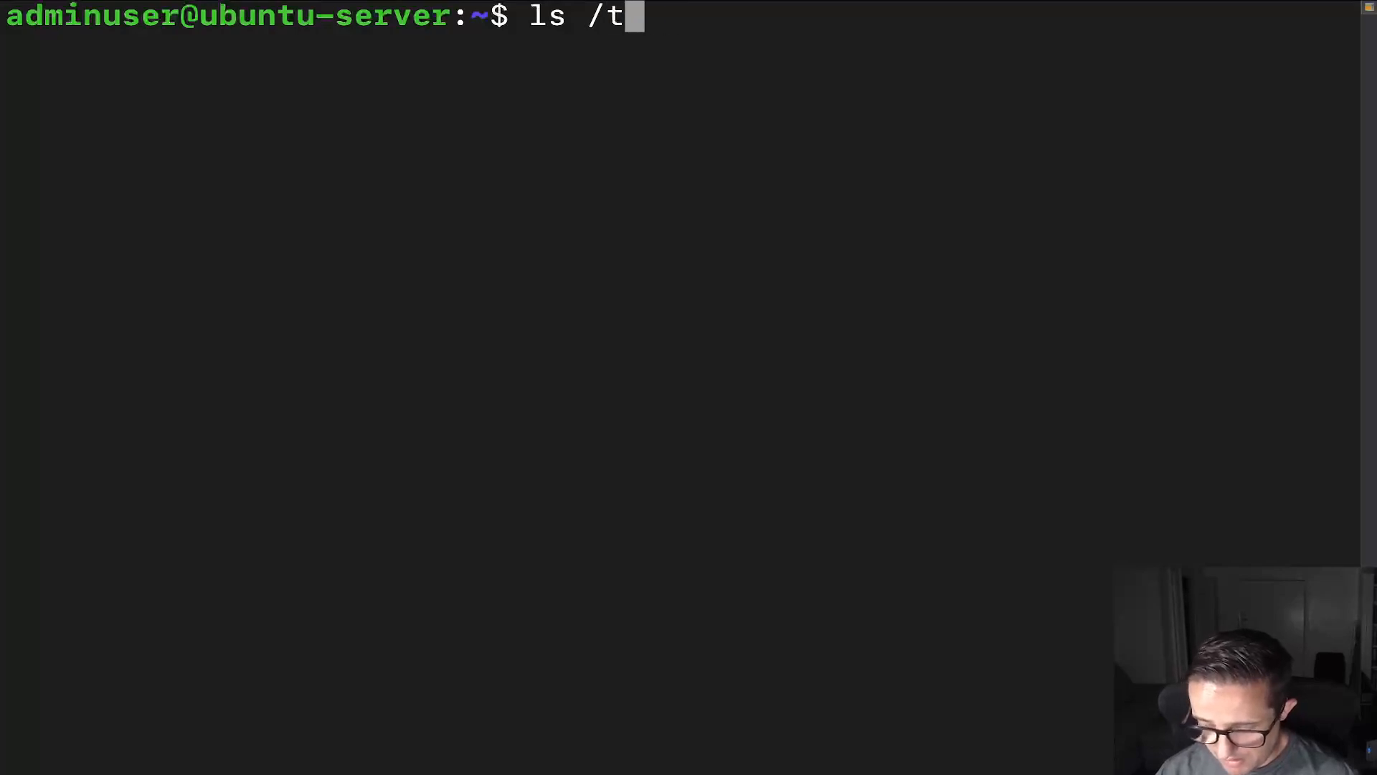
type("mp")
key("Return")
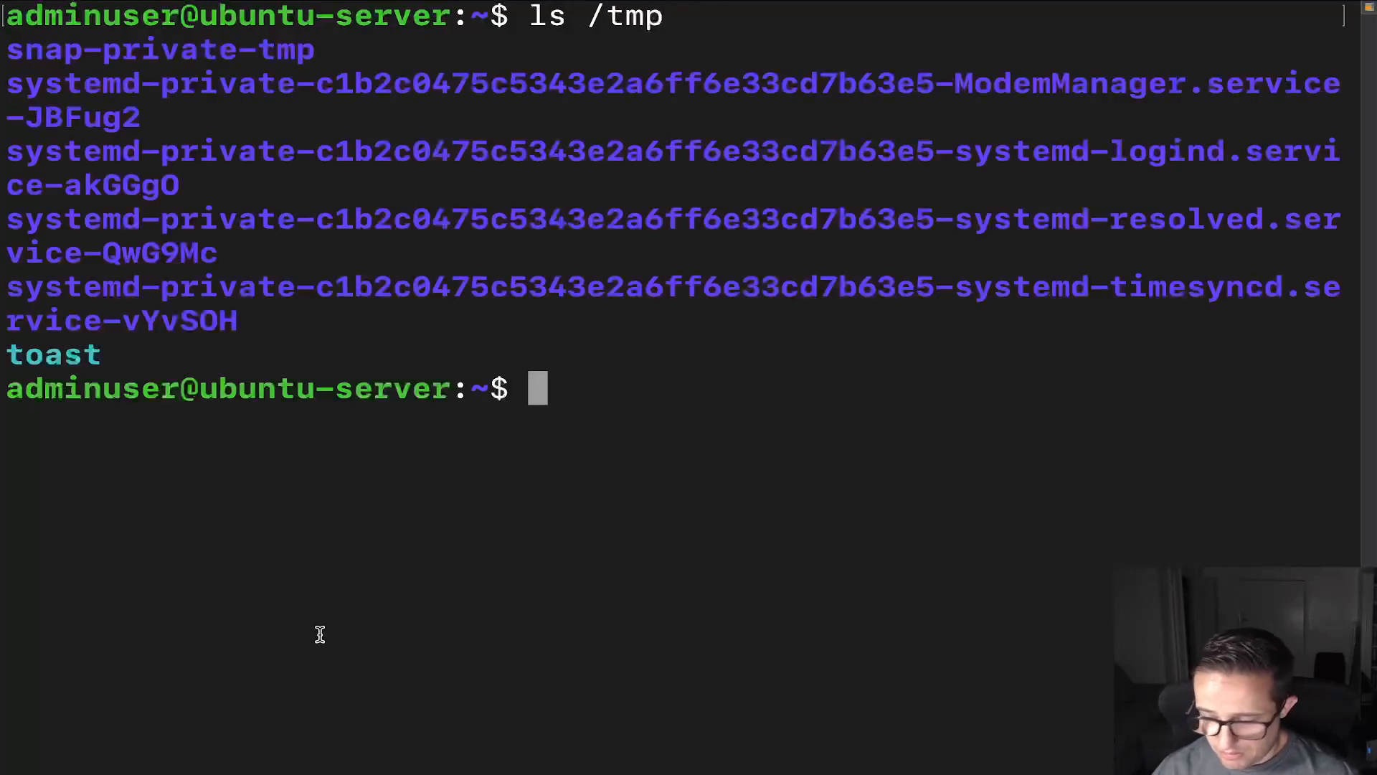
key("Up")
key("Left")
key("Left")
key("Left")
key("Left")
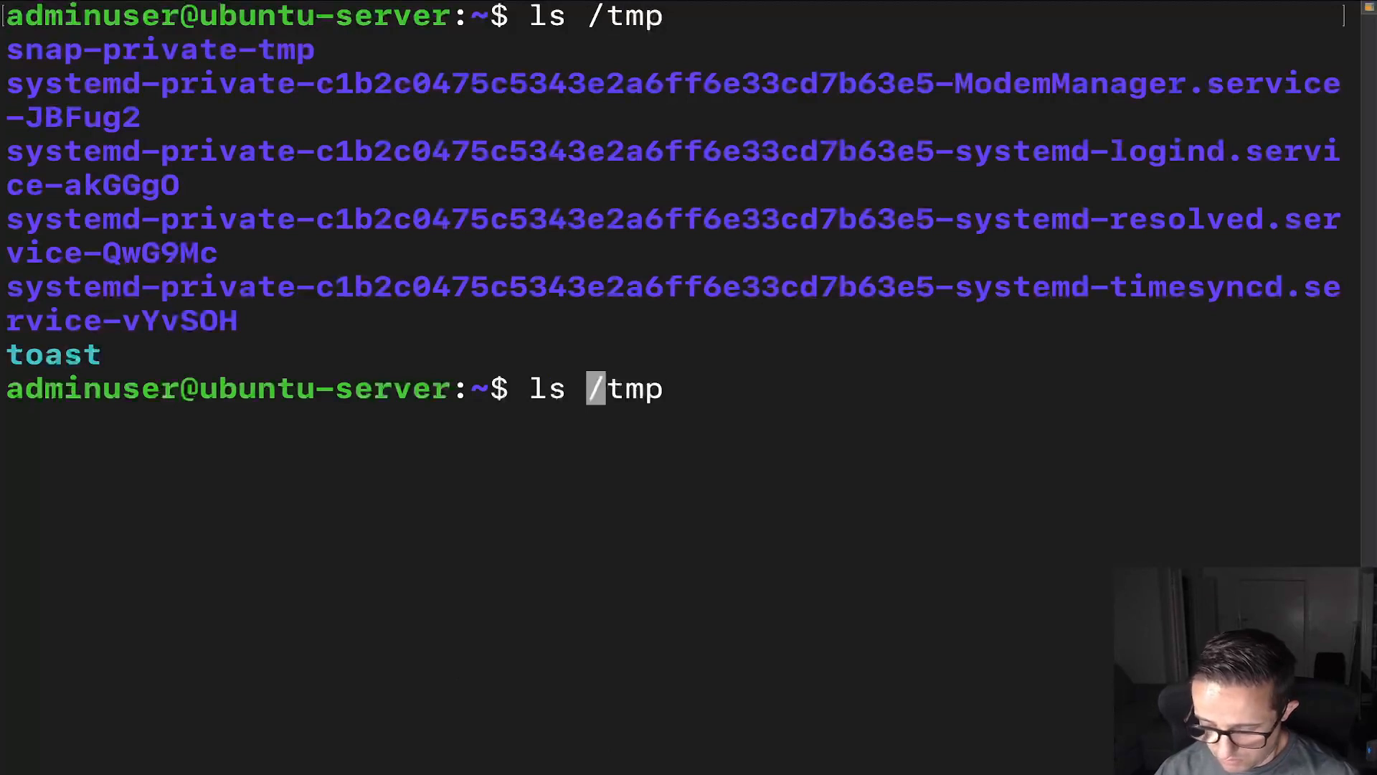
type("-l")
key("Return")
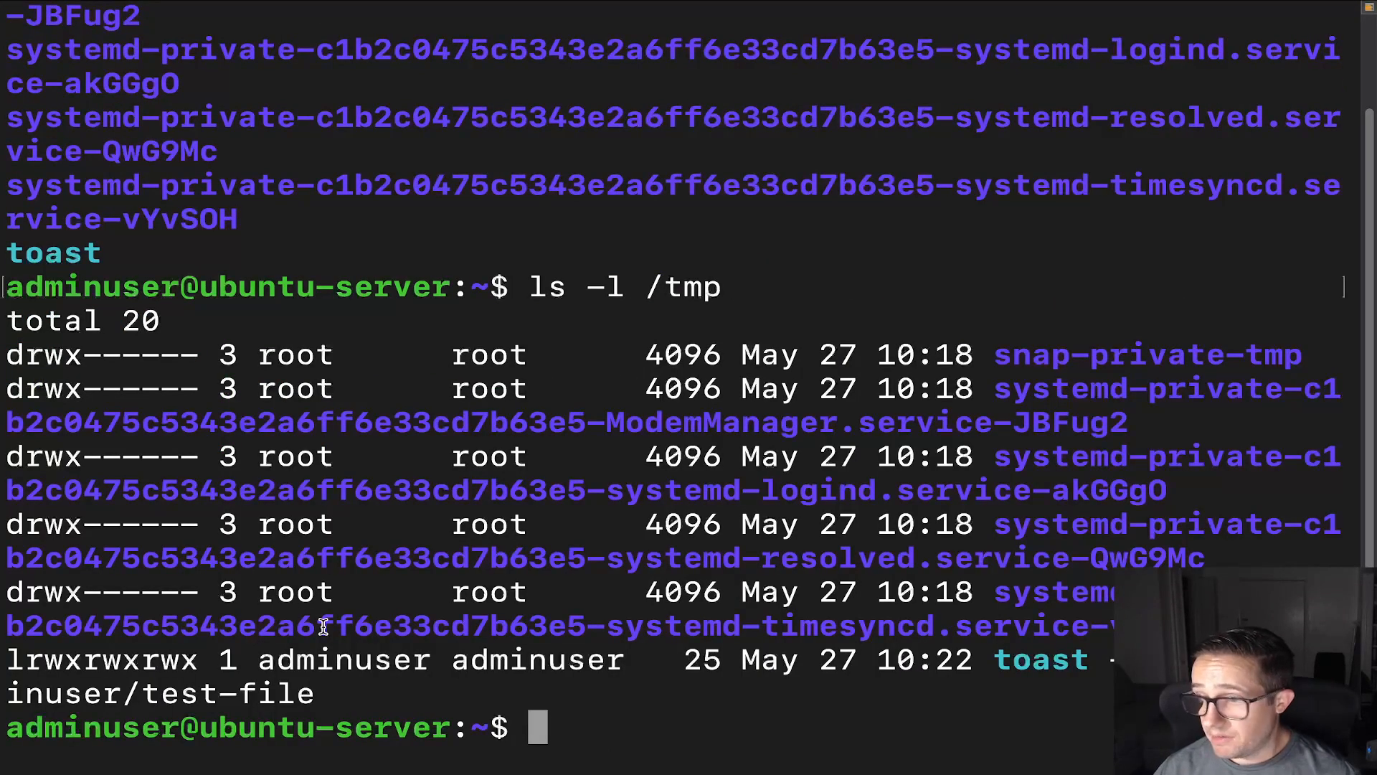
type("cl")
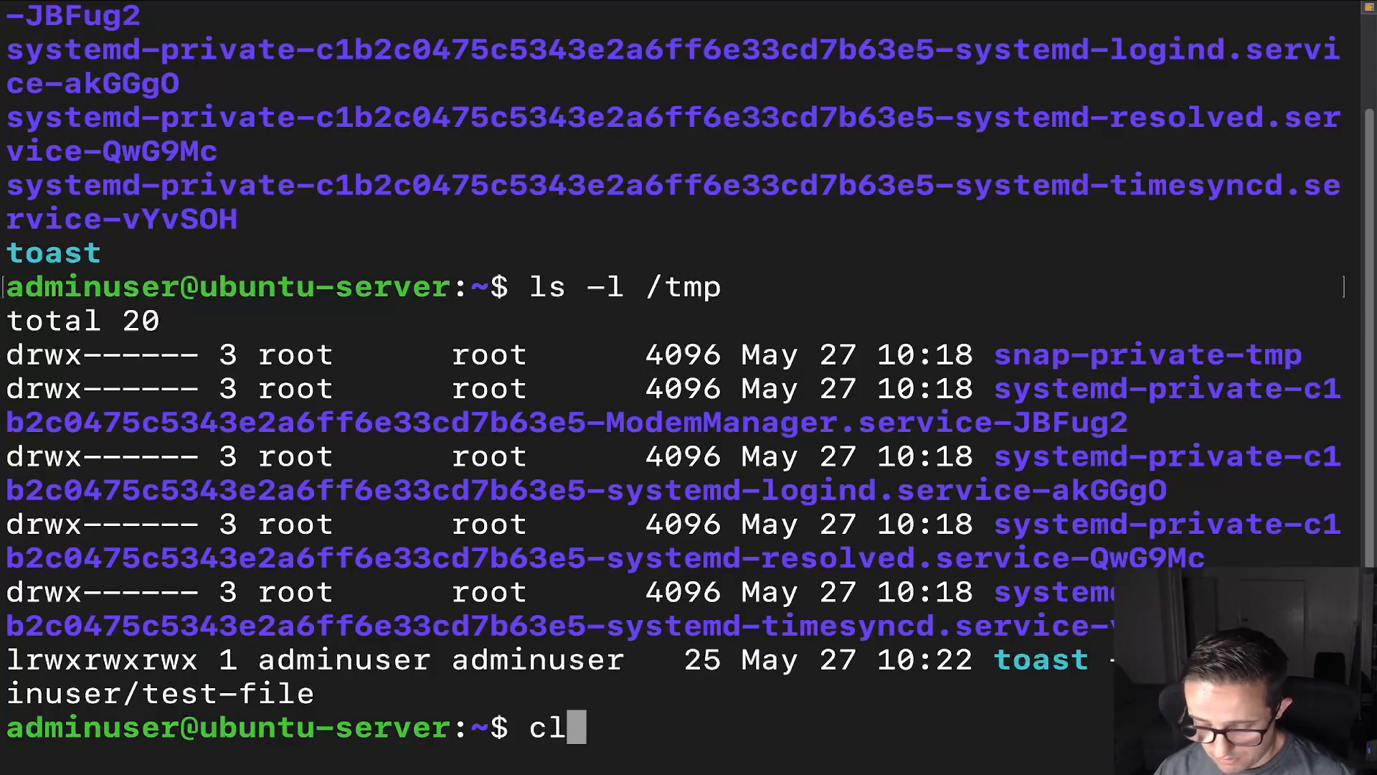
type("ear")
Clear again and rerun ls -l /tmp, leaving only the detailed listing on screen.
key("Return")
type("ls -l /tmp")
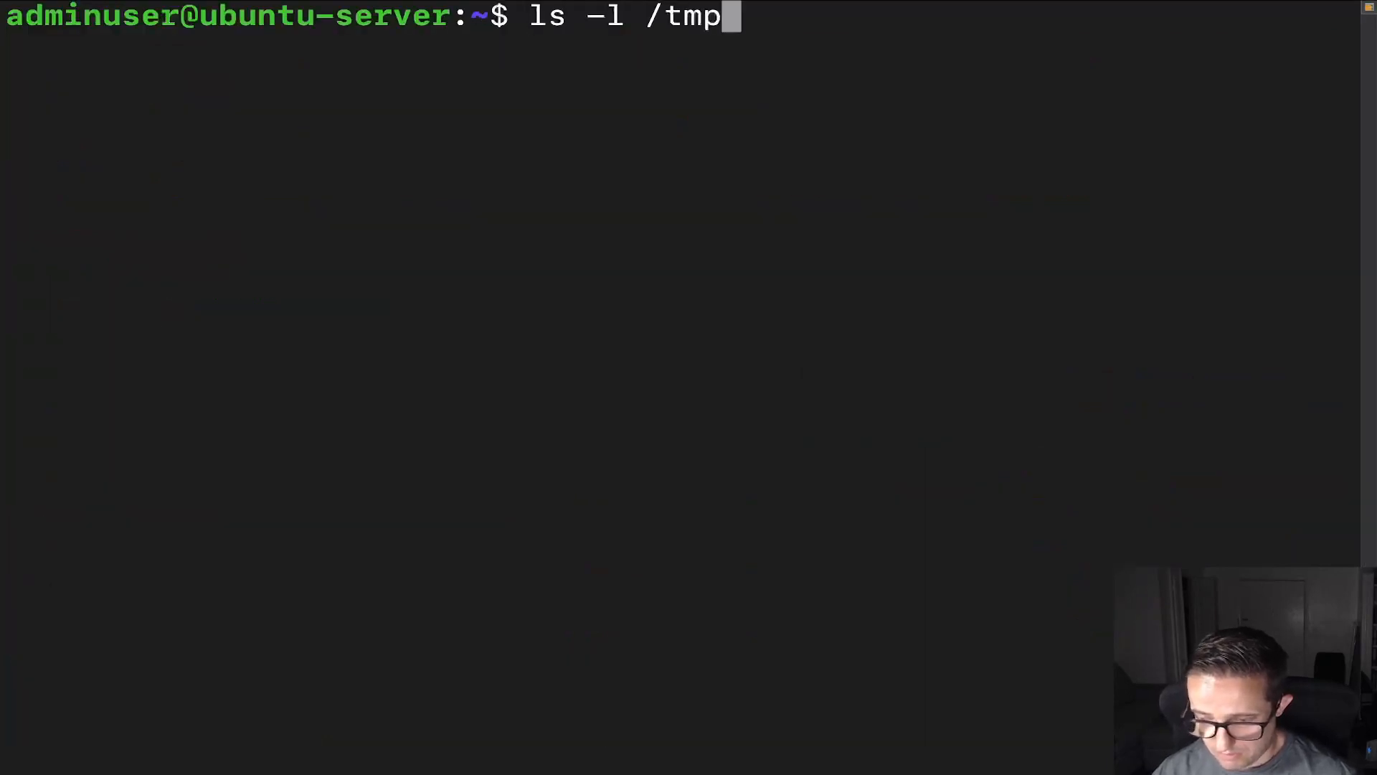
key("Return")
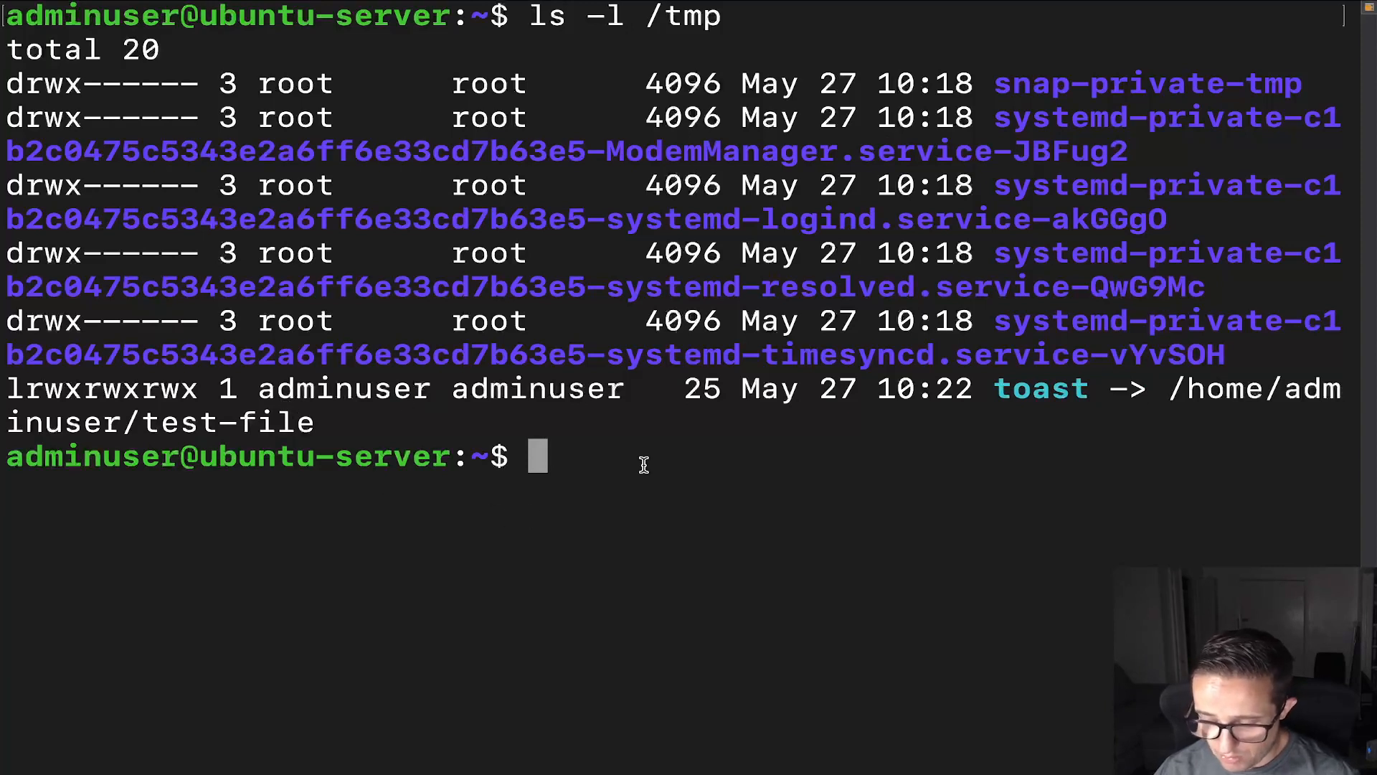
type("clear")
Clear the screen, create symlink bagel -> file with ln -s, and confirm with ls -l.
key("Return")
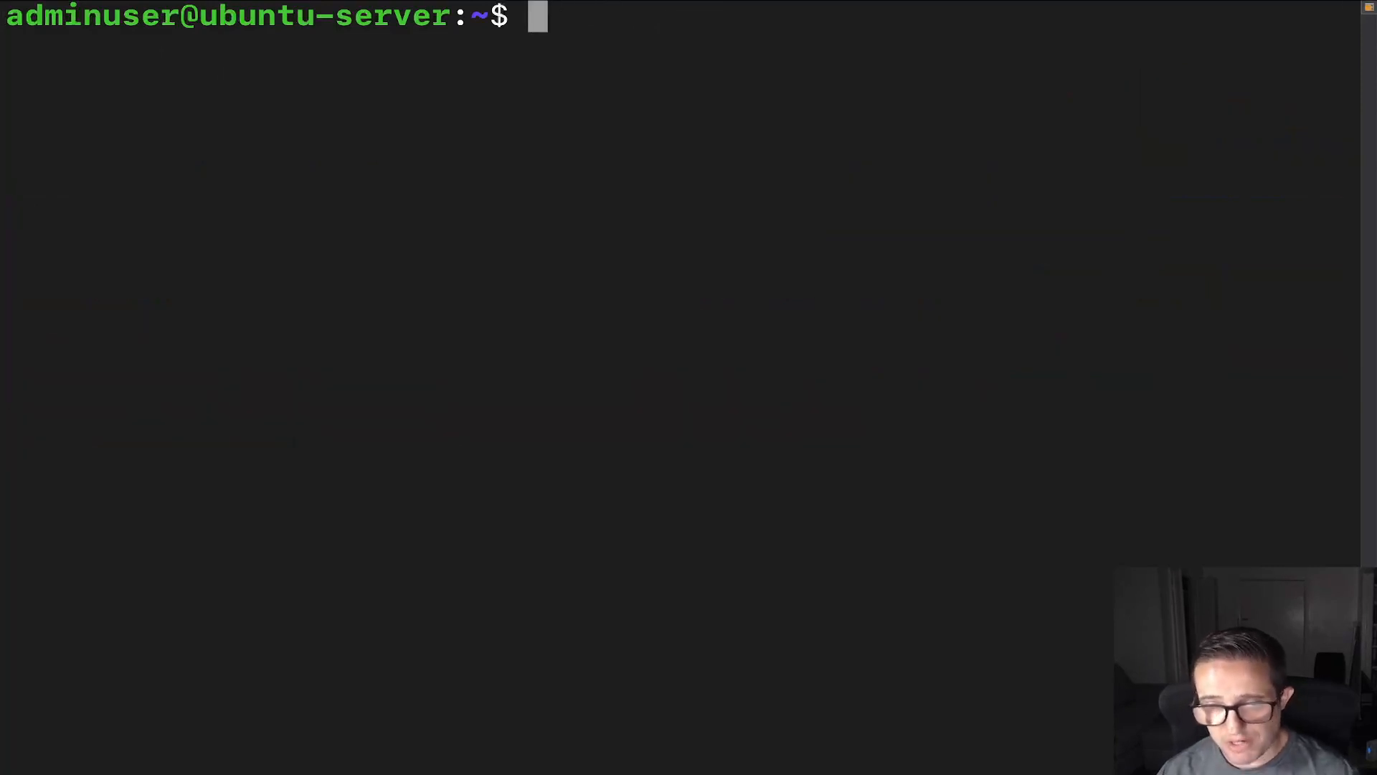
type("ln")
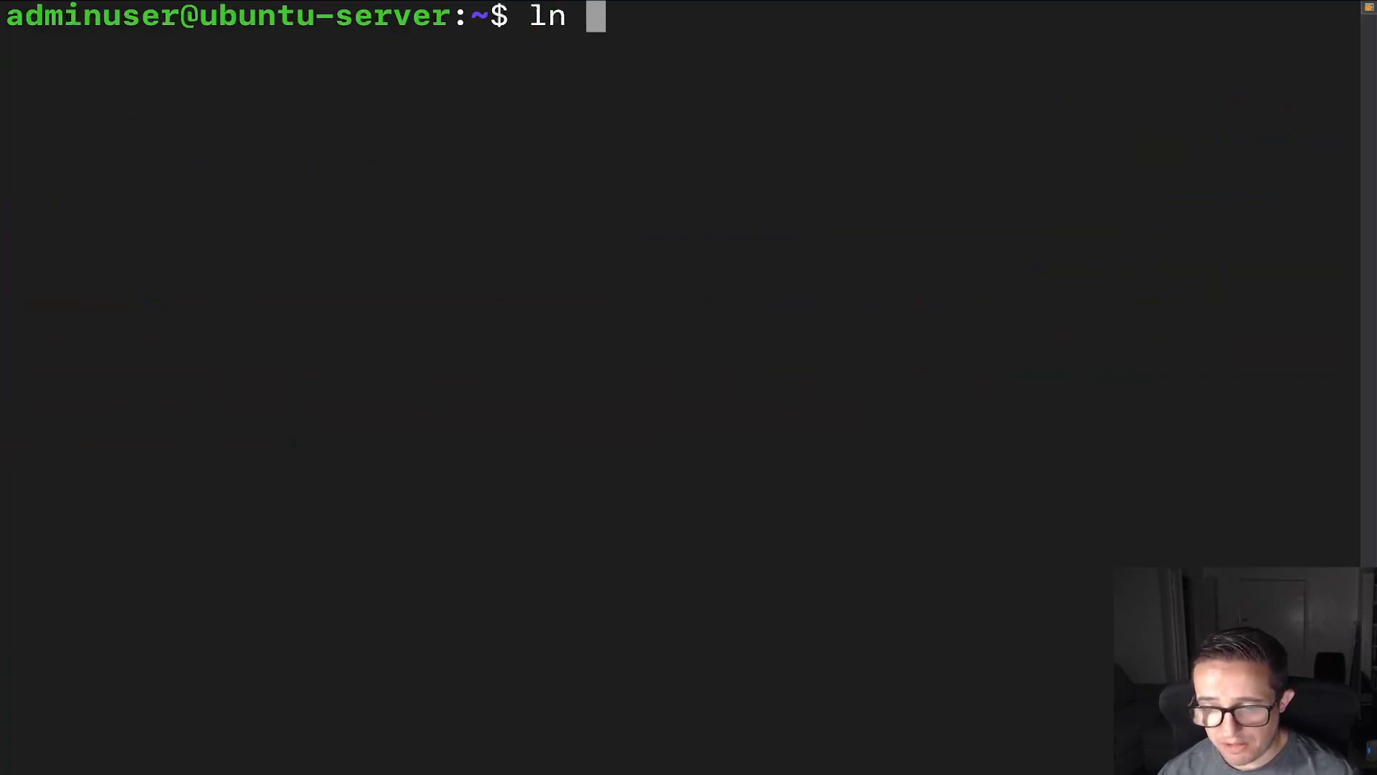
type(" -s")
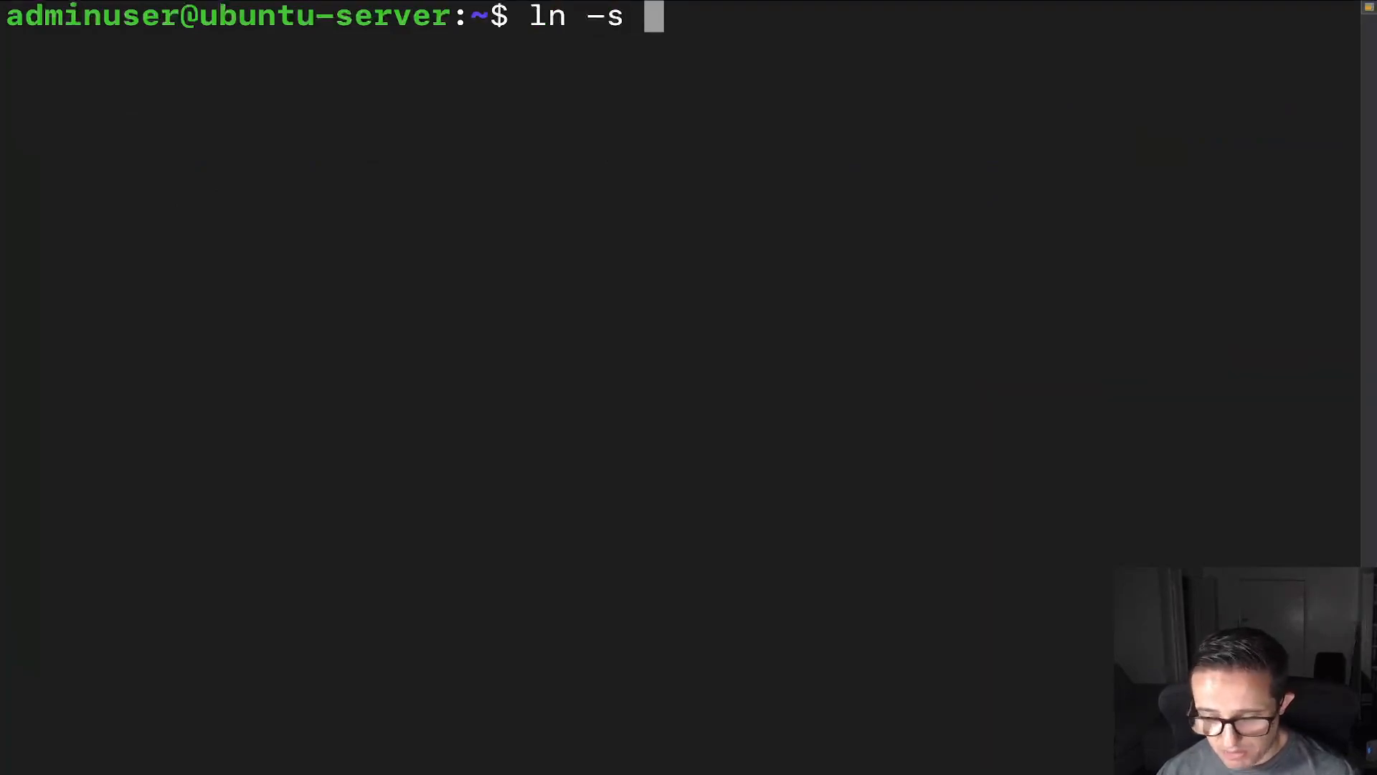
type(" file")
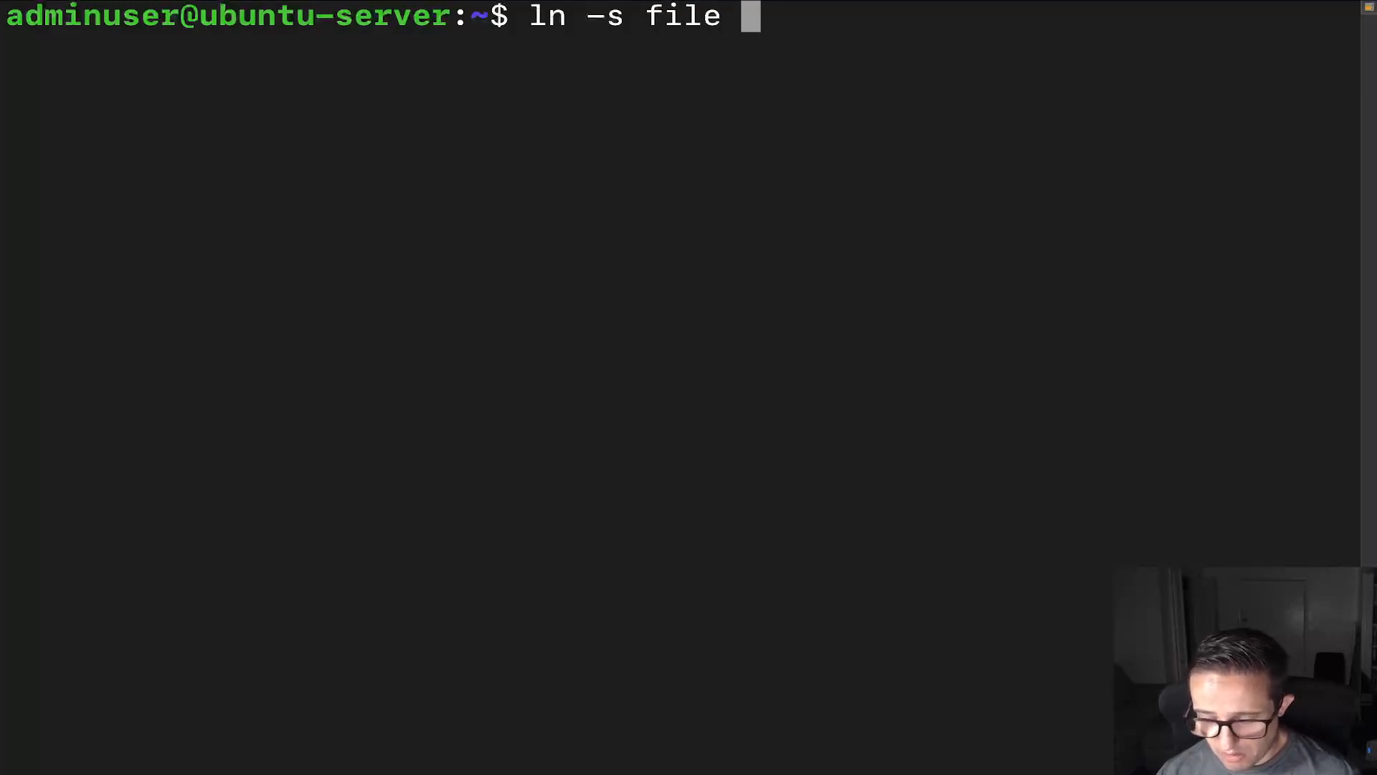
type(" bage")
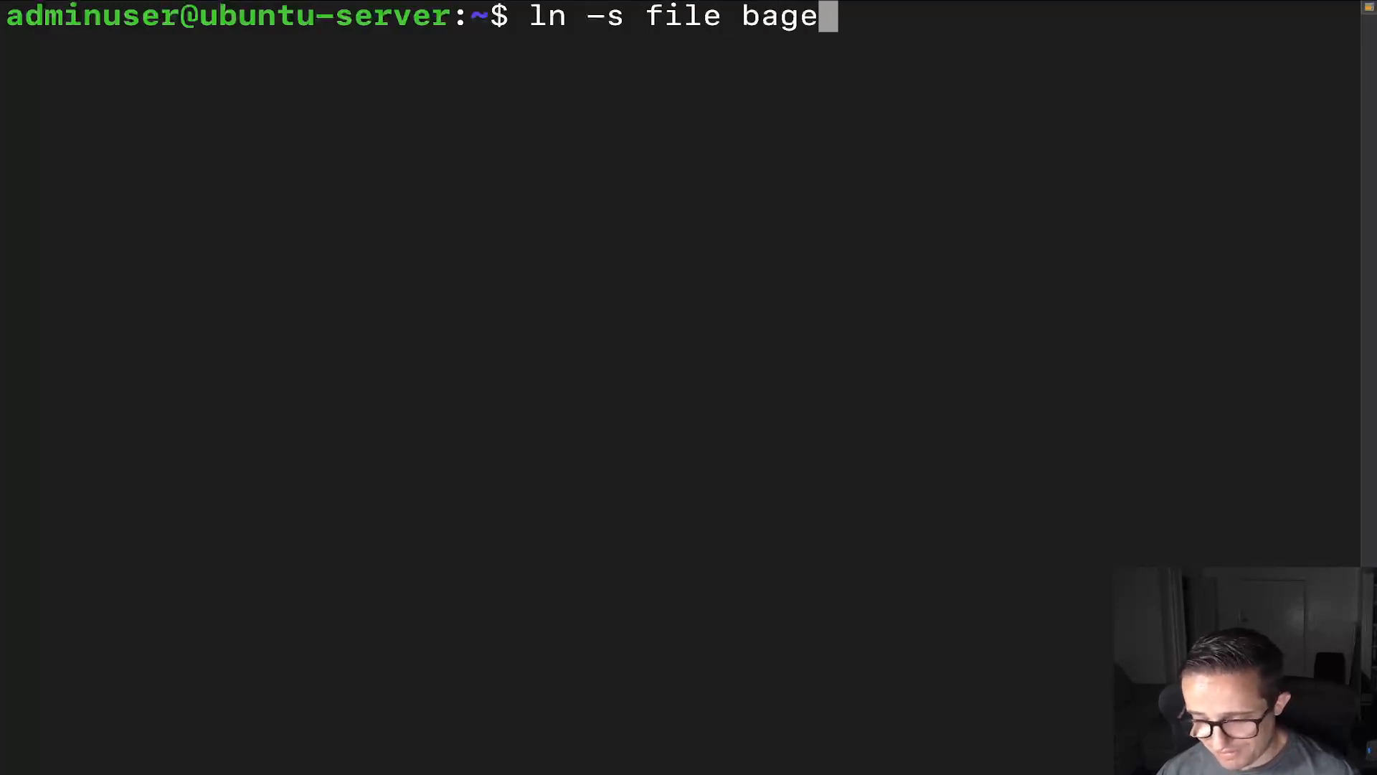
type("l")
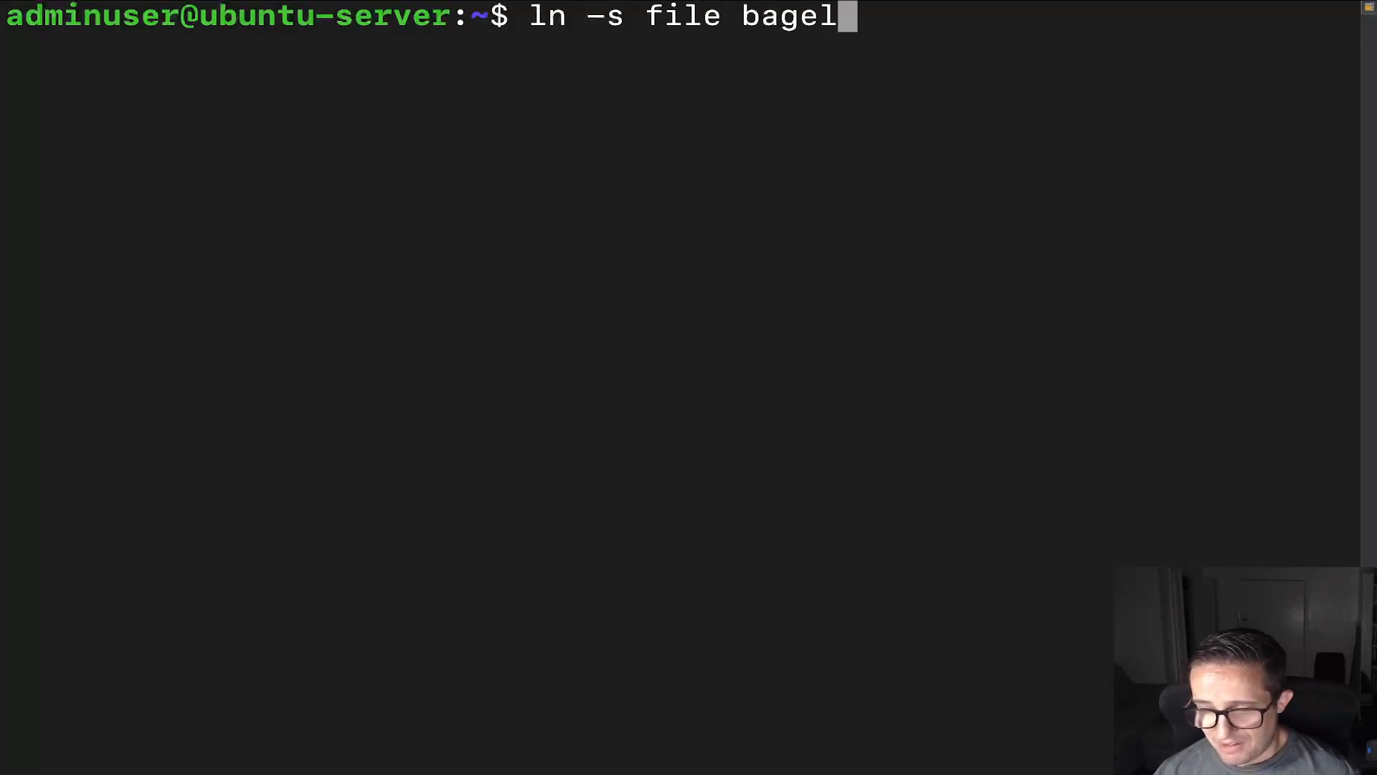
key("Return")
type("ls 0")
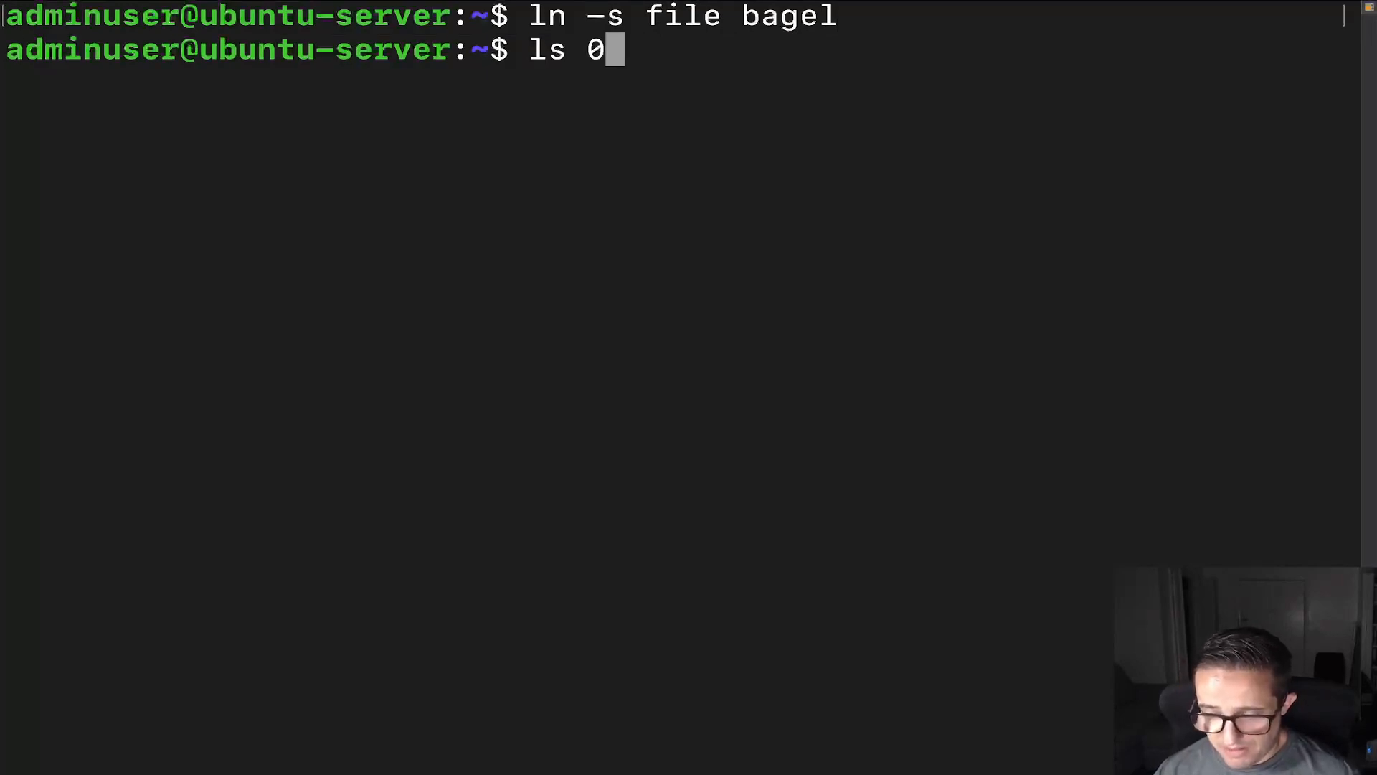
type("l")
key("BackSpace")
key("BackSpace")
type("-l")
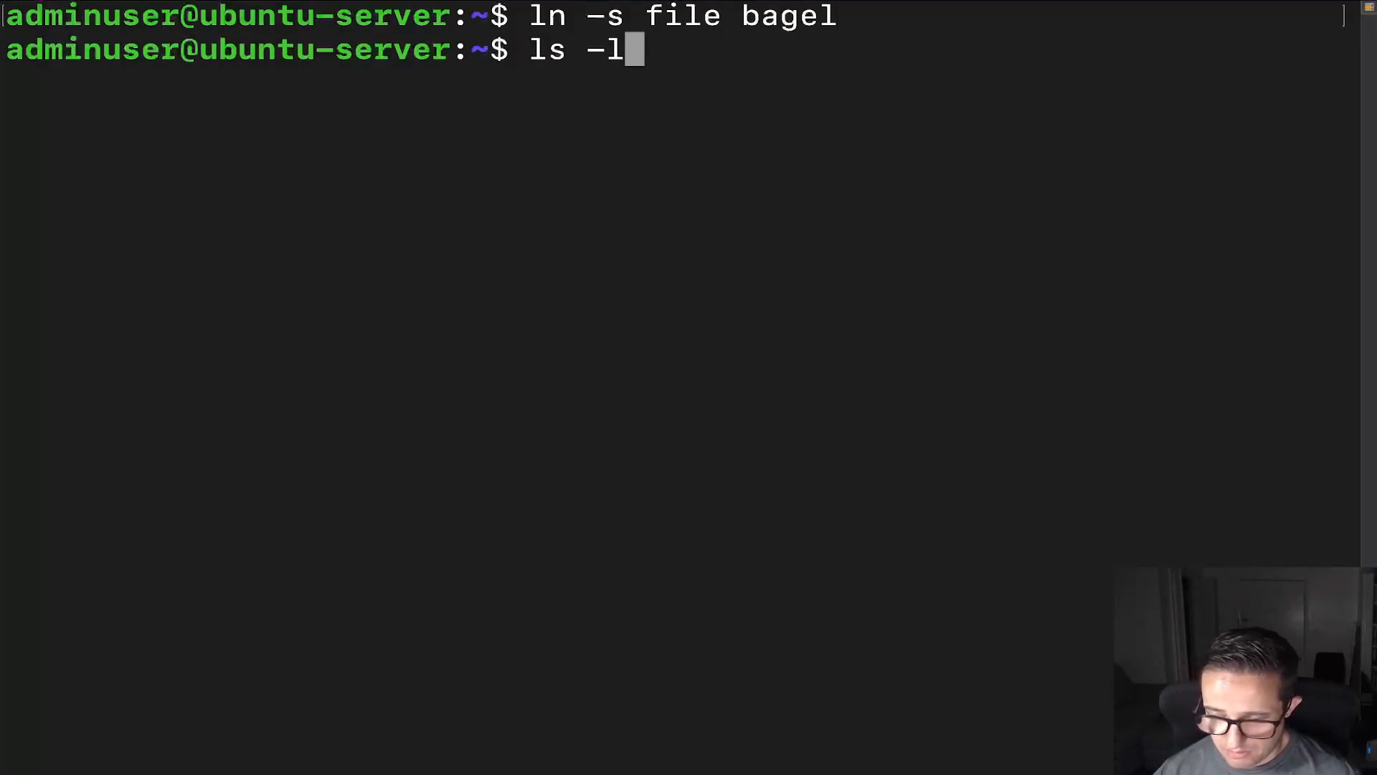
key("Return")
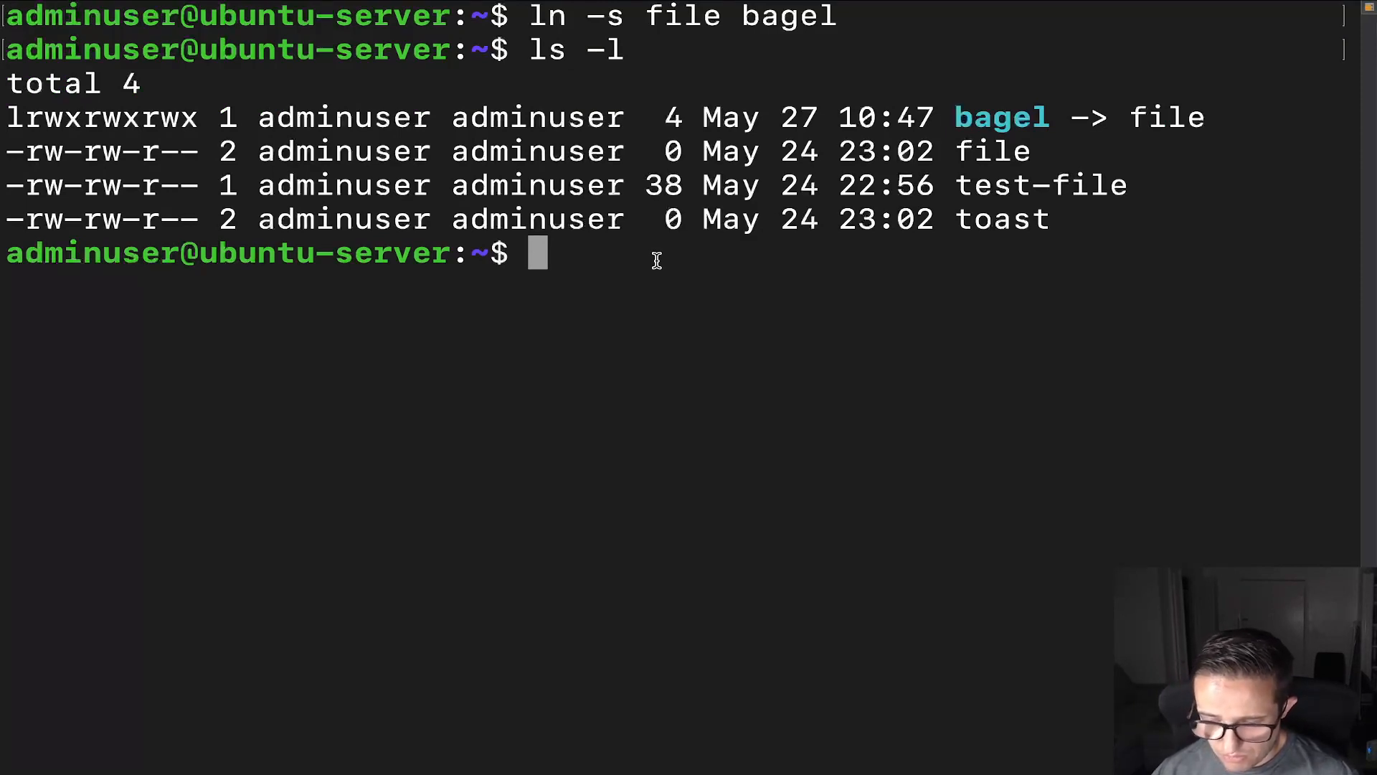
type("ls")
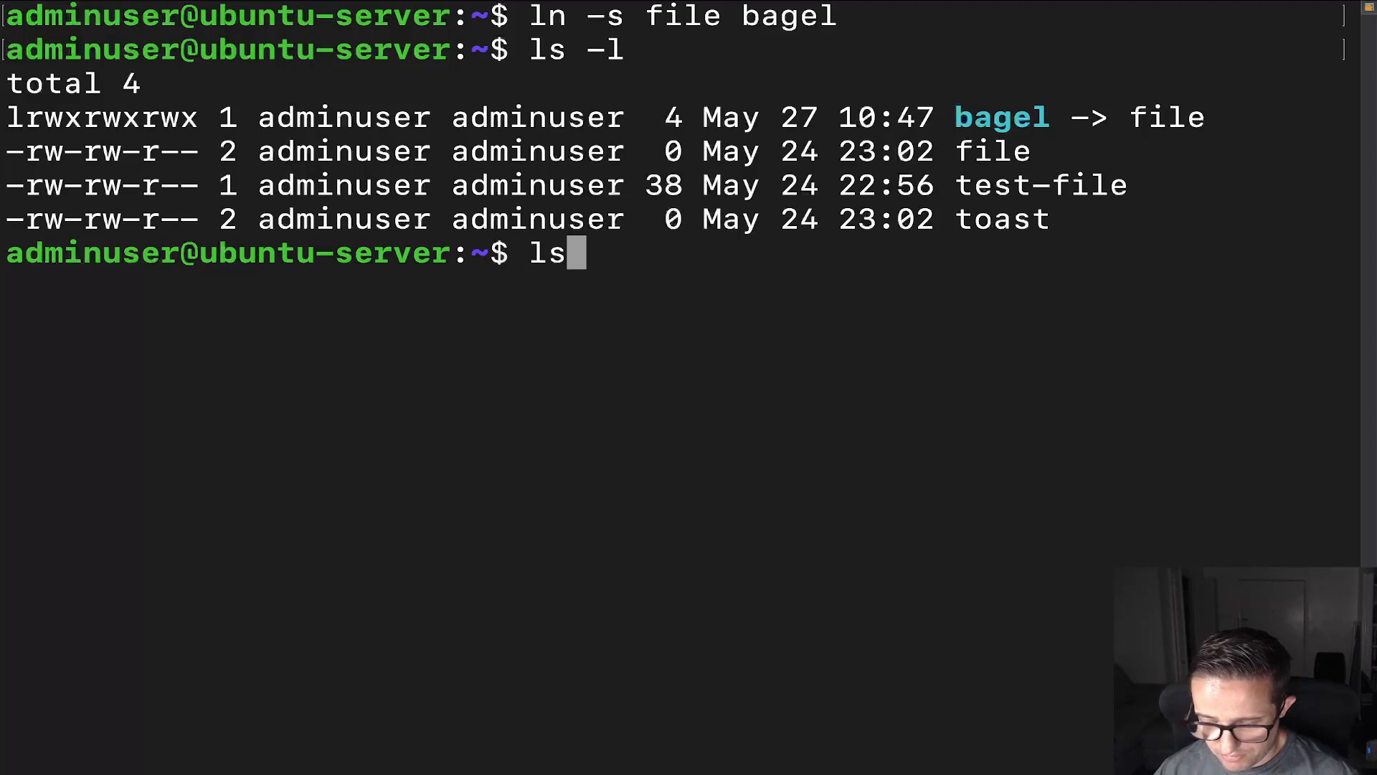
Run ls /boot and highlight the efi entry in its output.
key("BackSpace")
key("BackSpace")
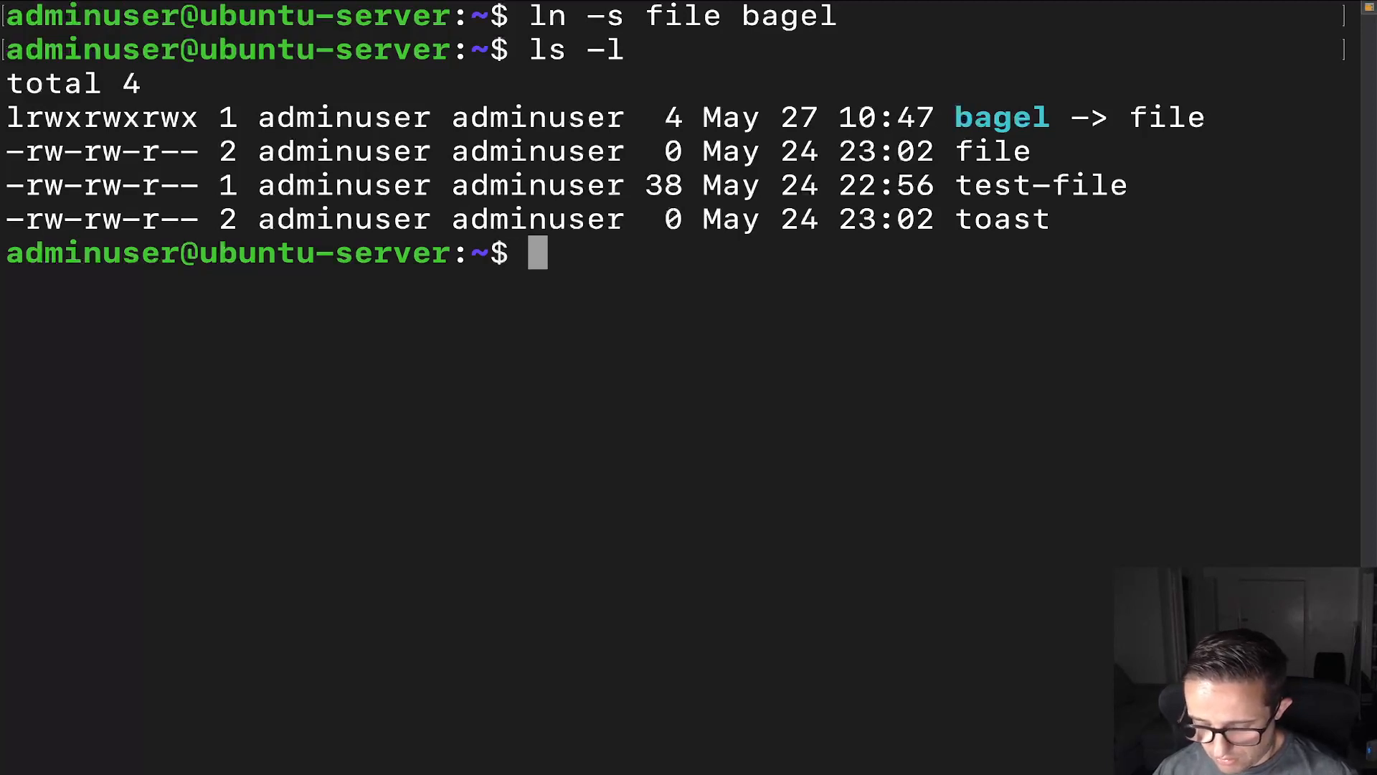
type("ls ")
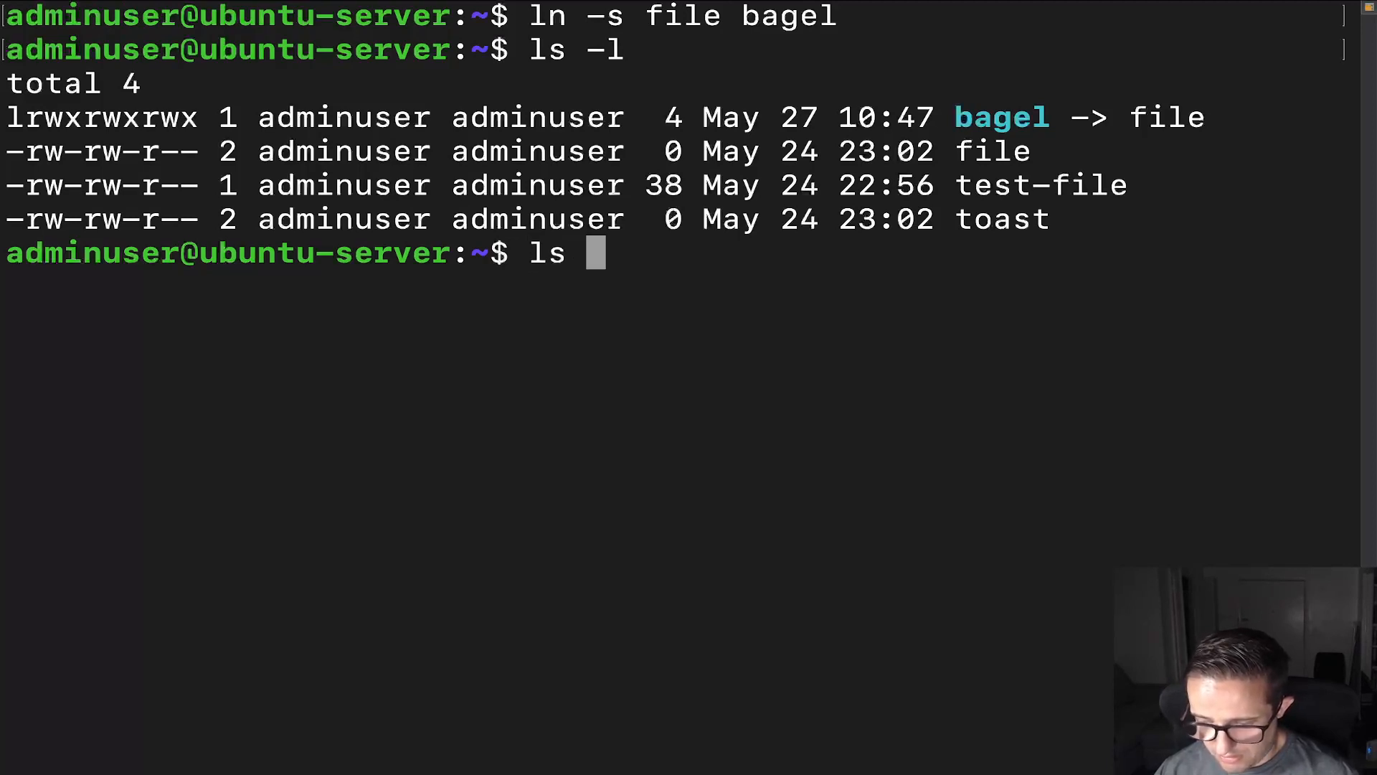
type("/boot")
key("Return")
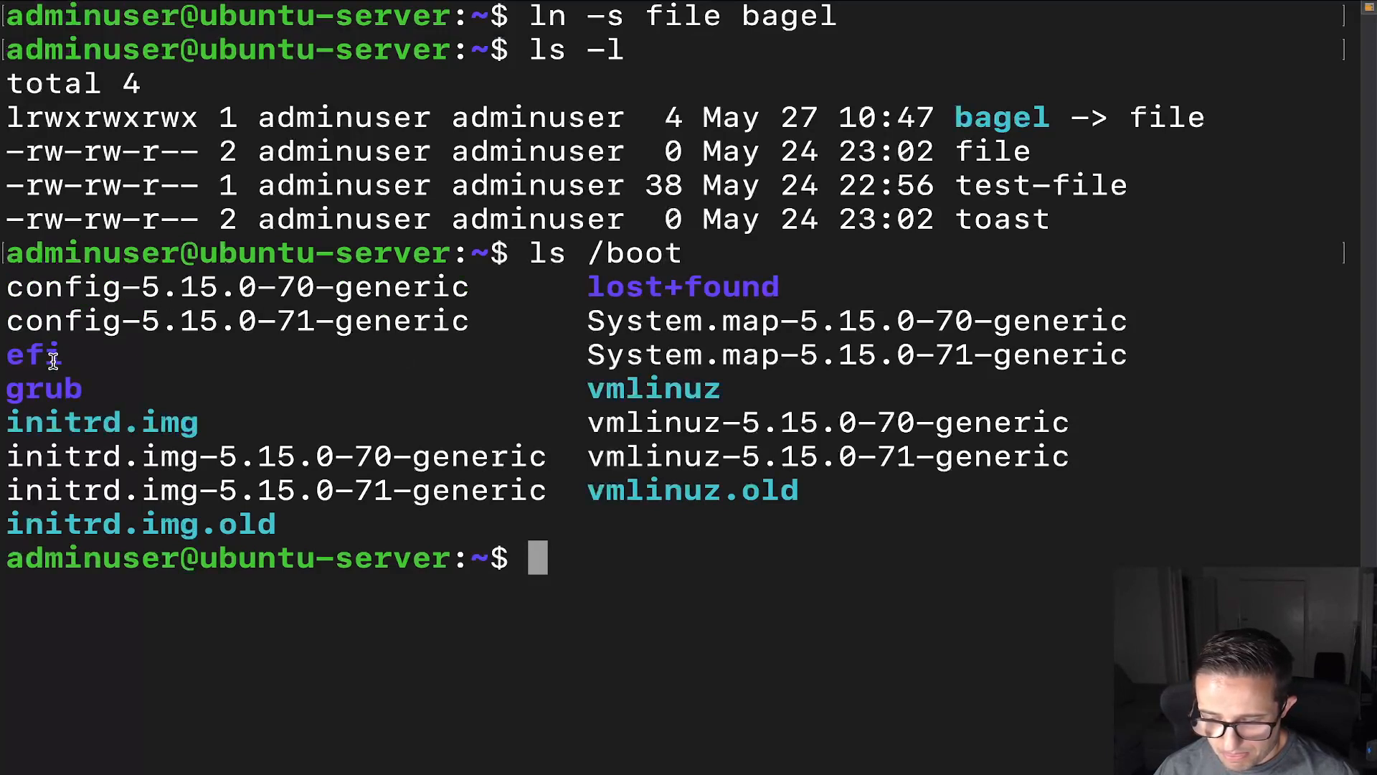
double_click(20, 348)
left_click(599, 553)
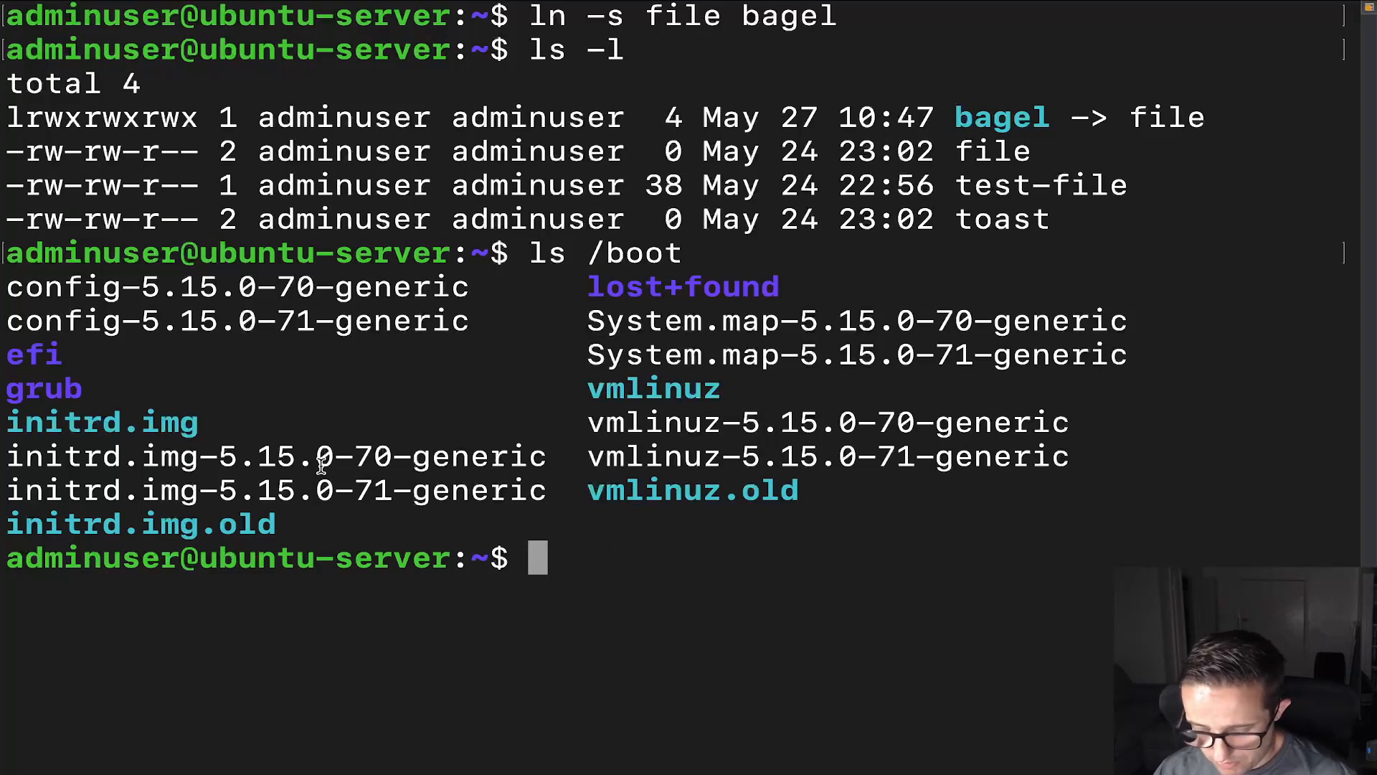
type("clear")
Clear the screen, create symlink muffin -> /boot/efi with ln -s, and confirm with ls -l.
key("Return")
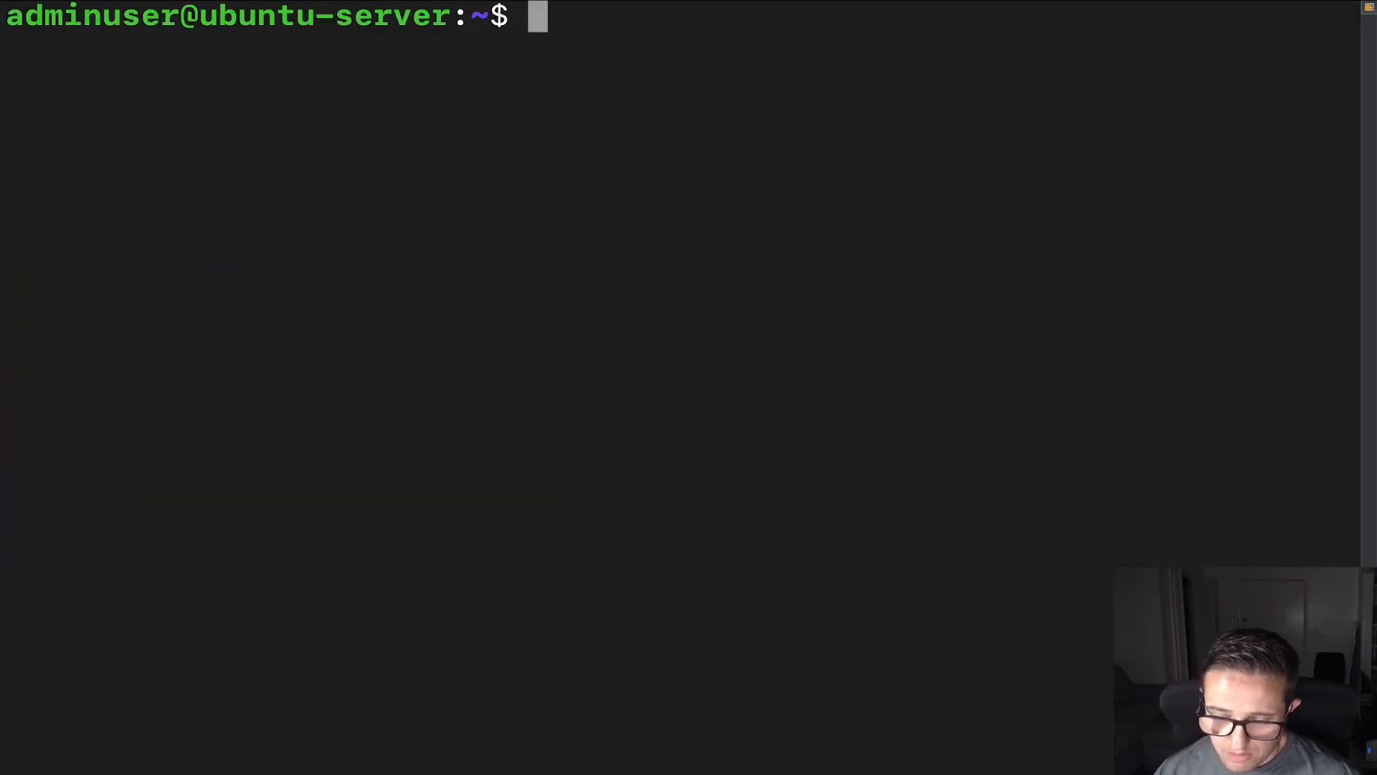
type("l")
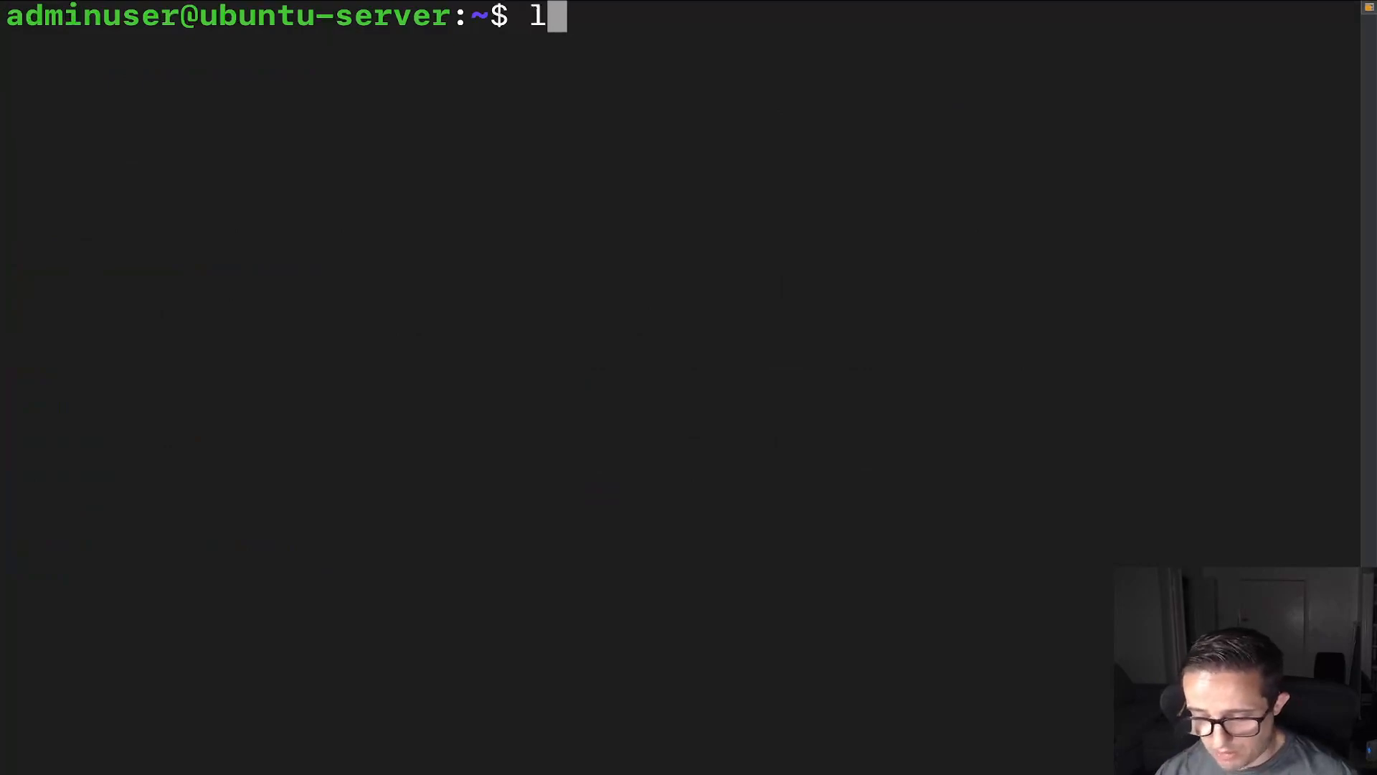
type("s -s")
key("BackSpace")
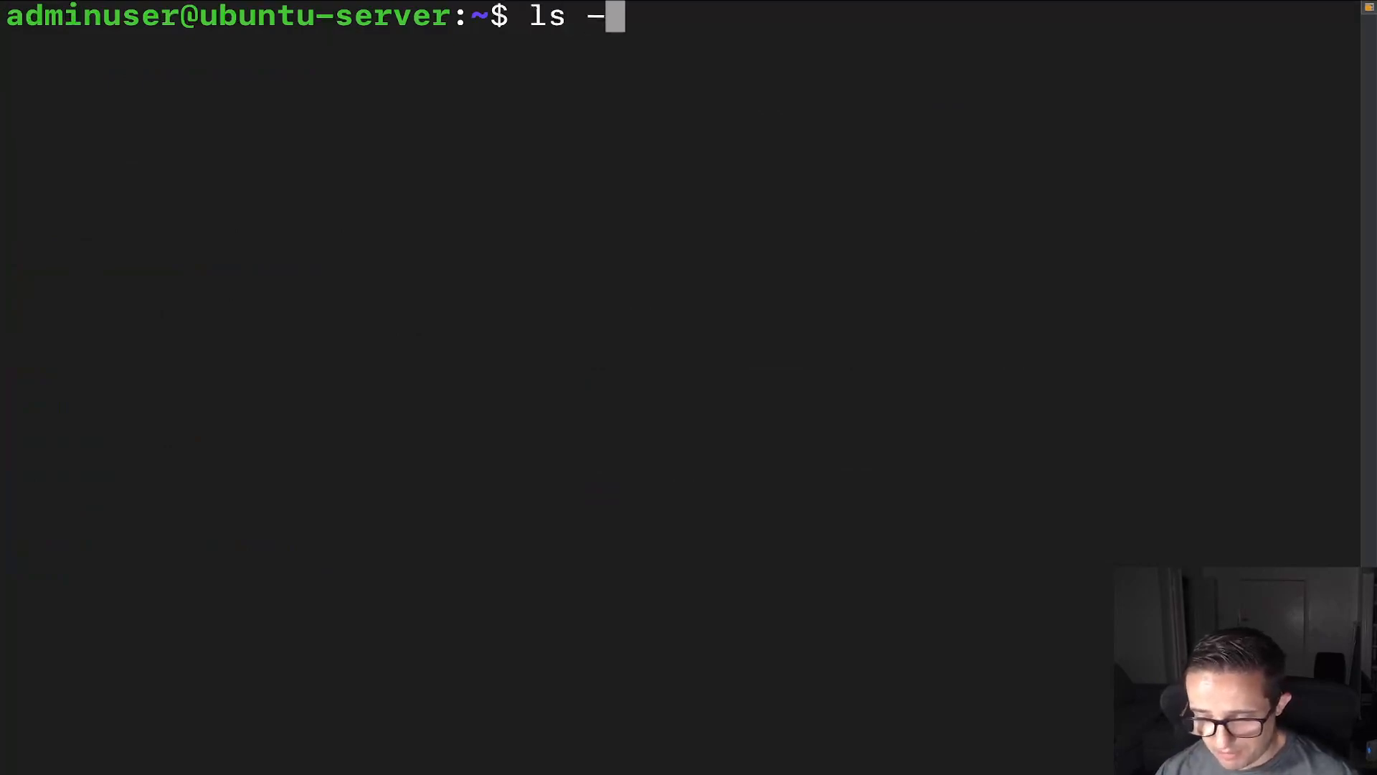
key("BackSpace")
key("BackSpace")
key("BackSpace")
key("BackSpace")
type("ln -s ")
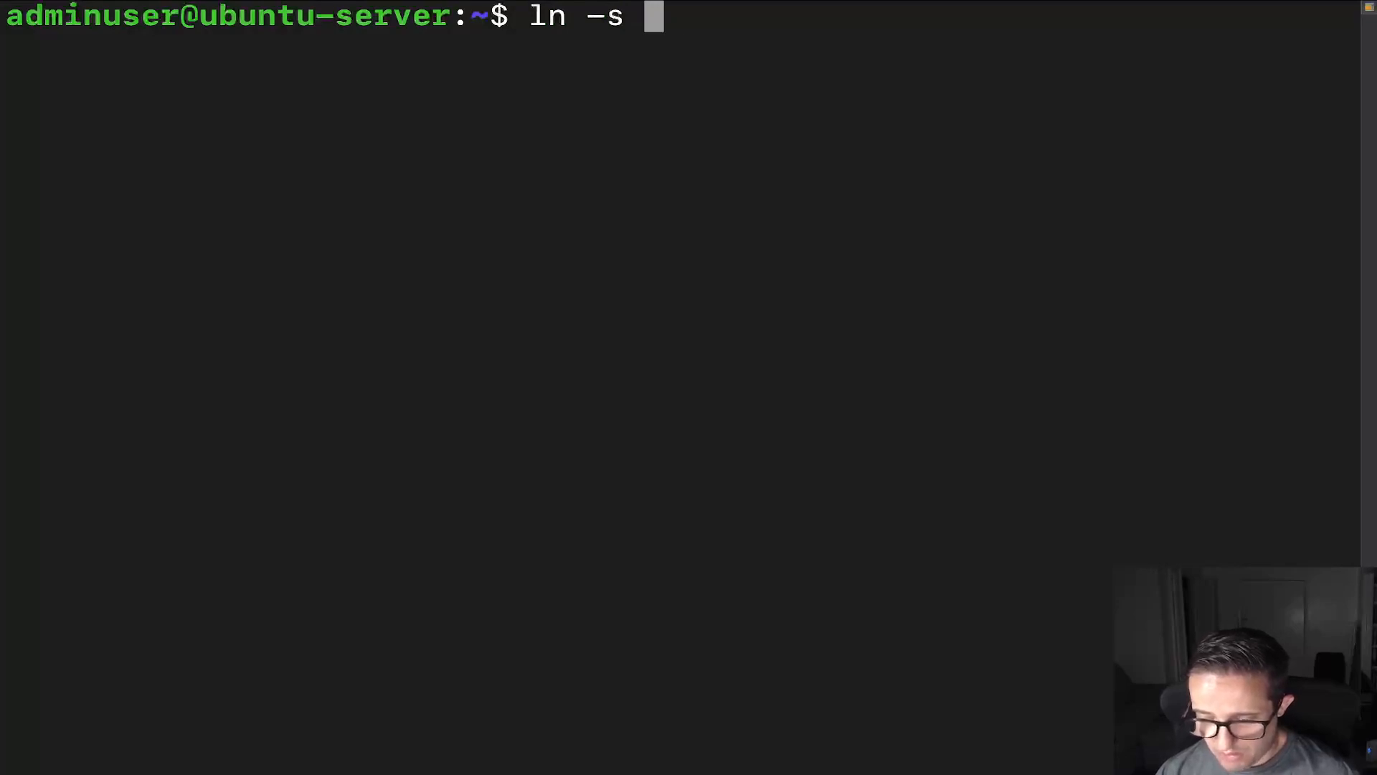
type("/b")
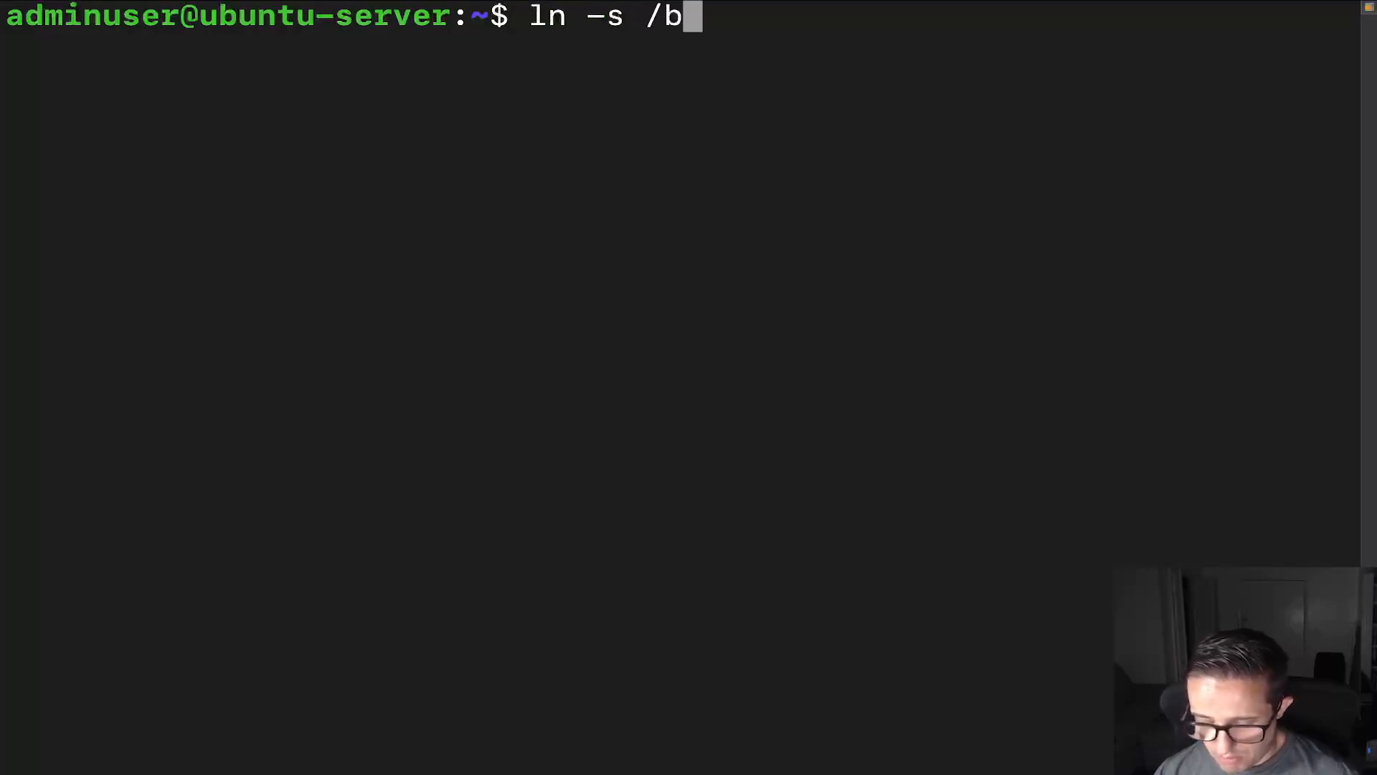
type("oot/ef")
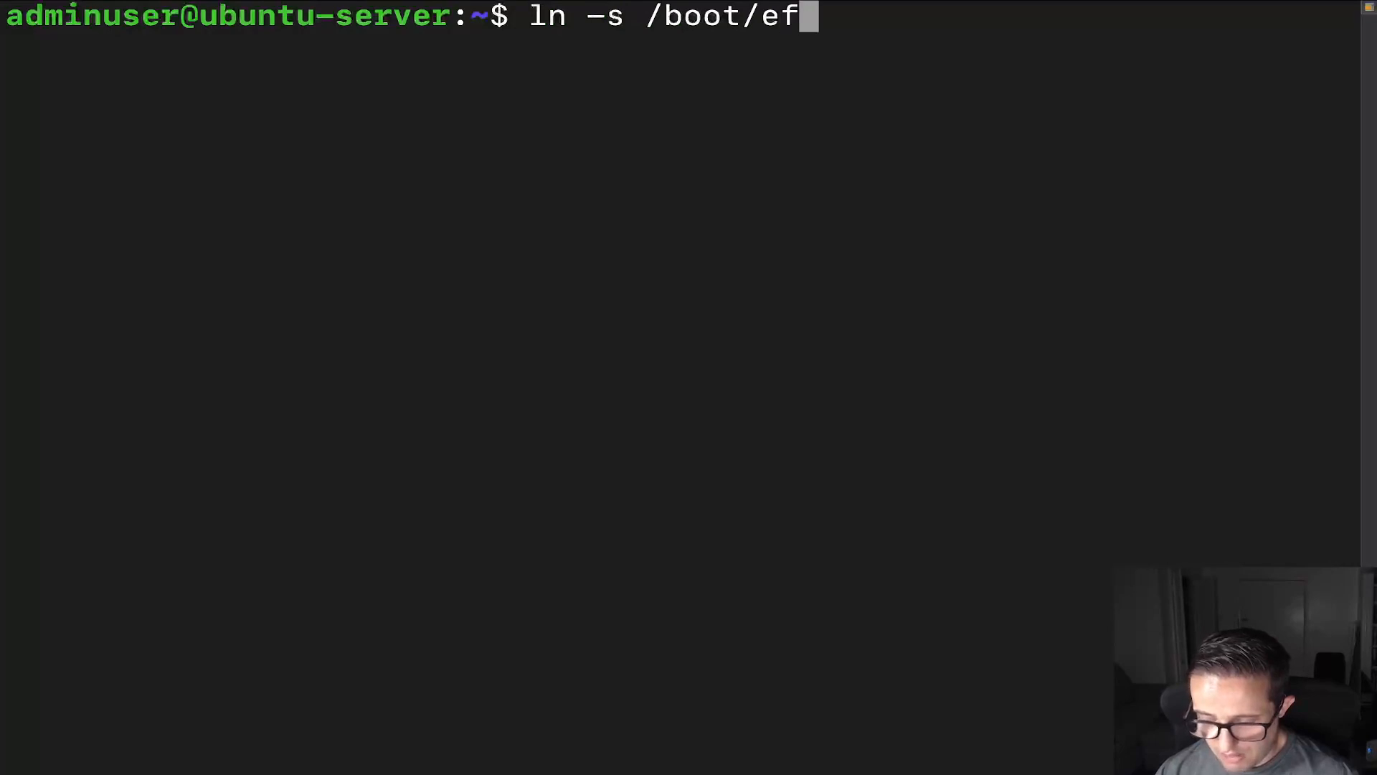
type("i ")
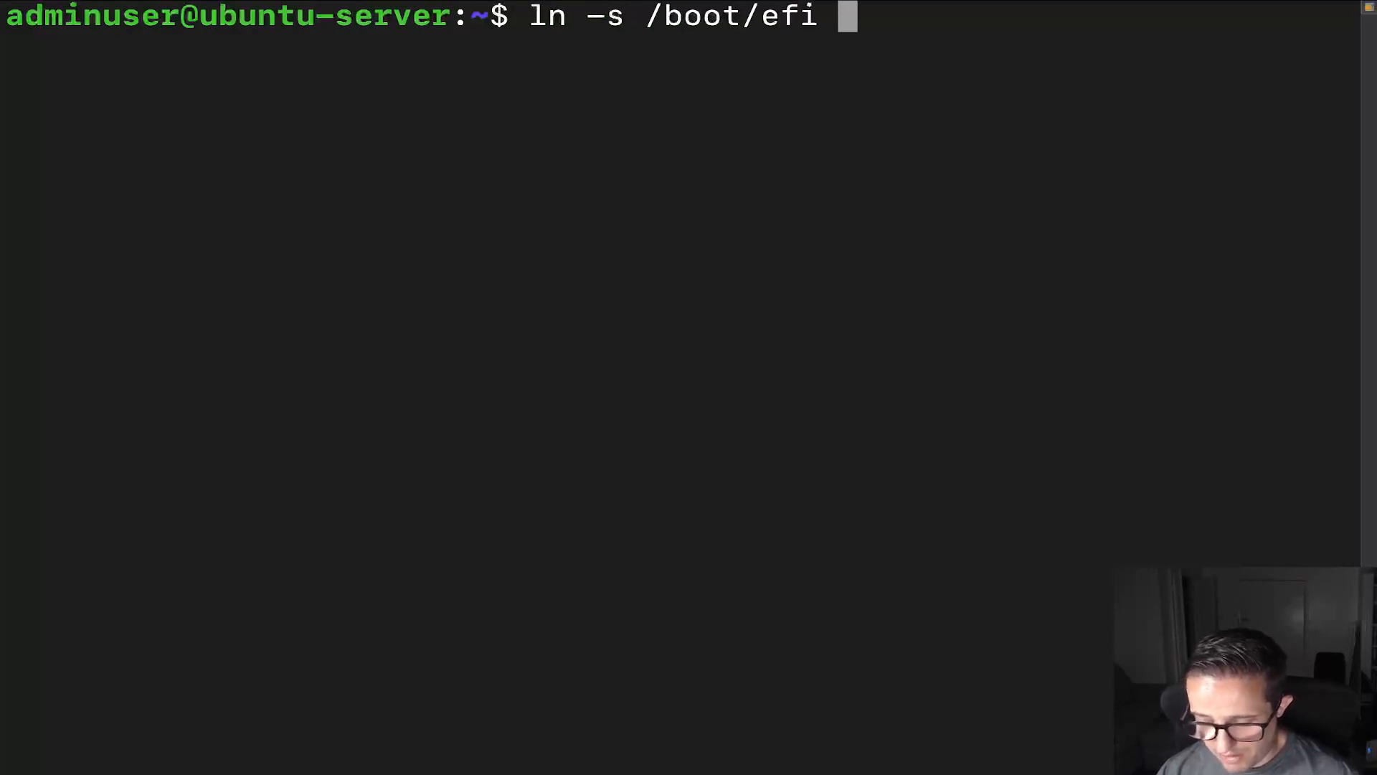
type("mu")
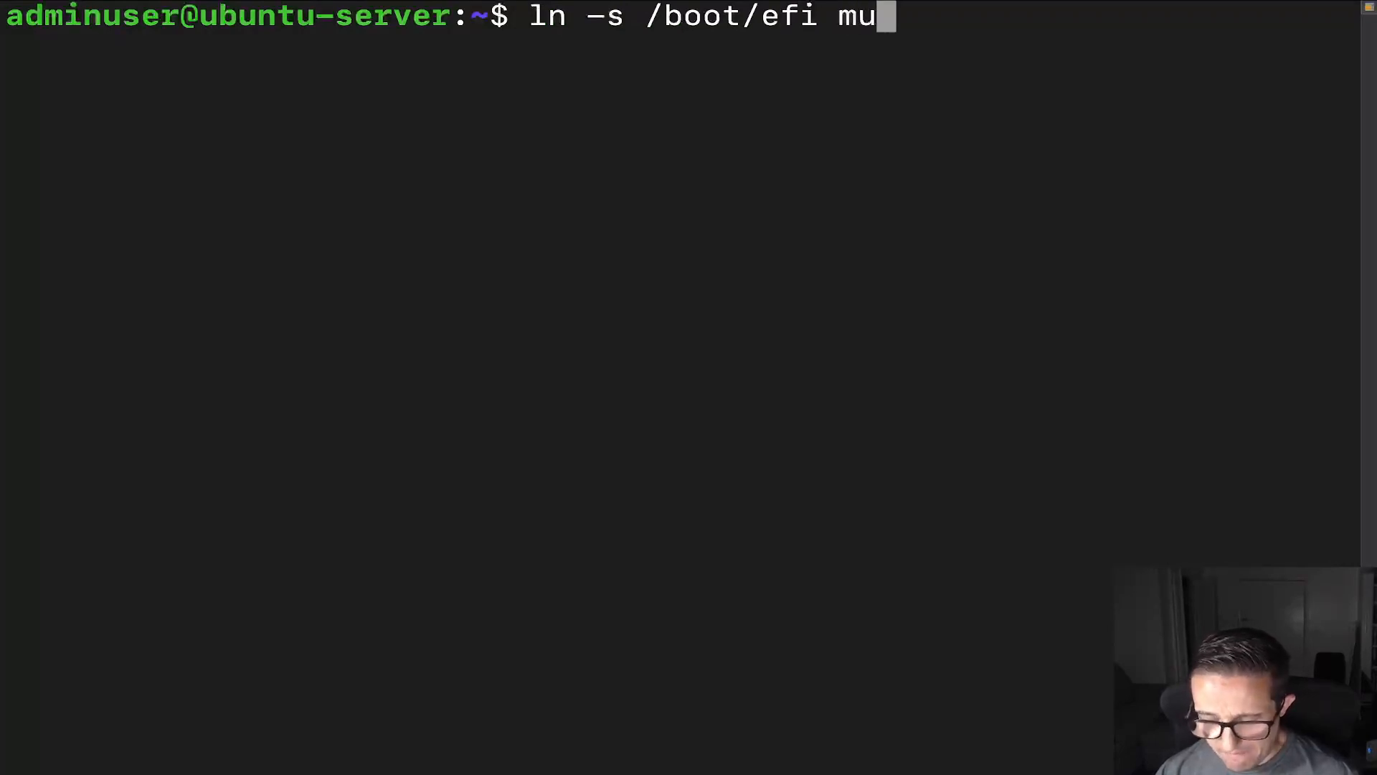
type("ffin")
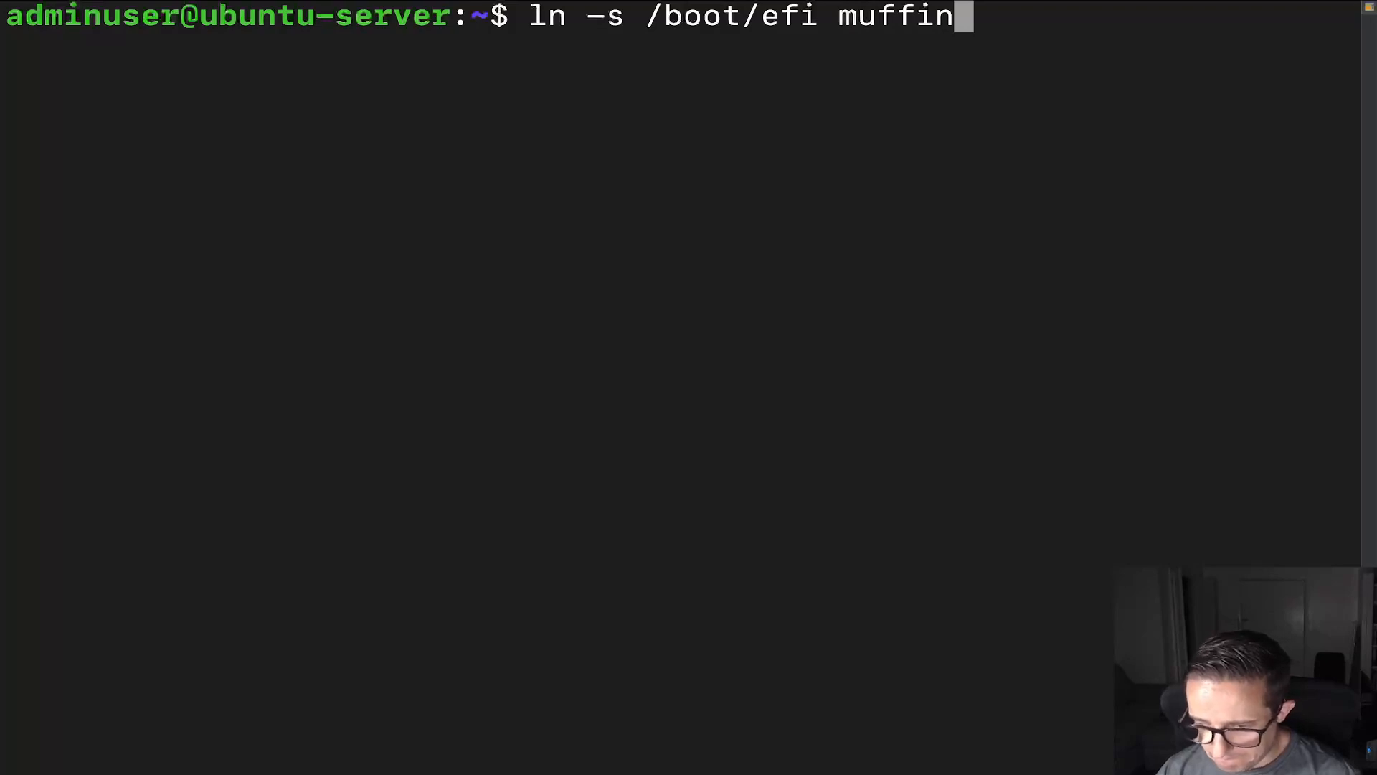
key("Return")
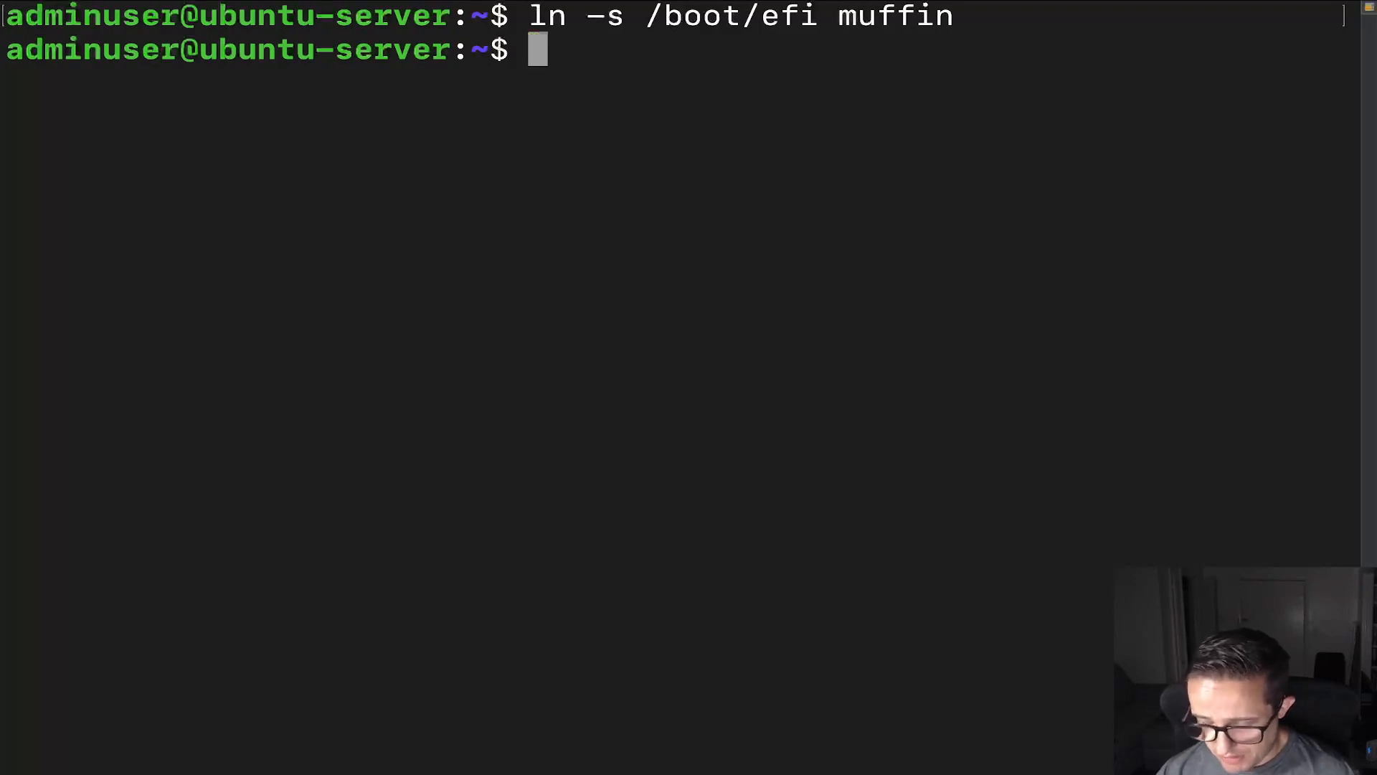
type("ls -l")
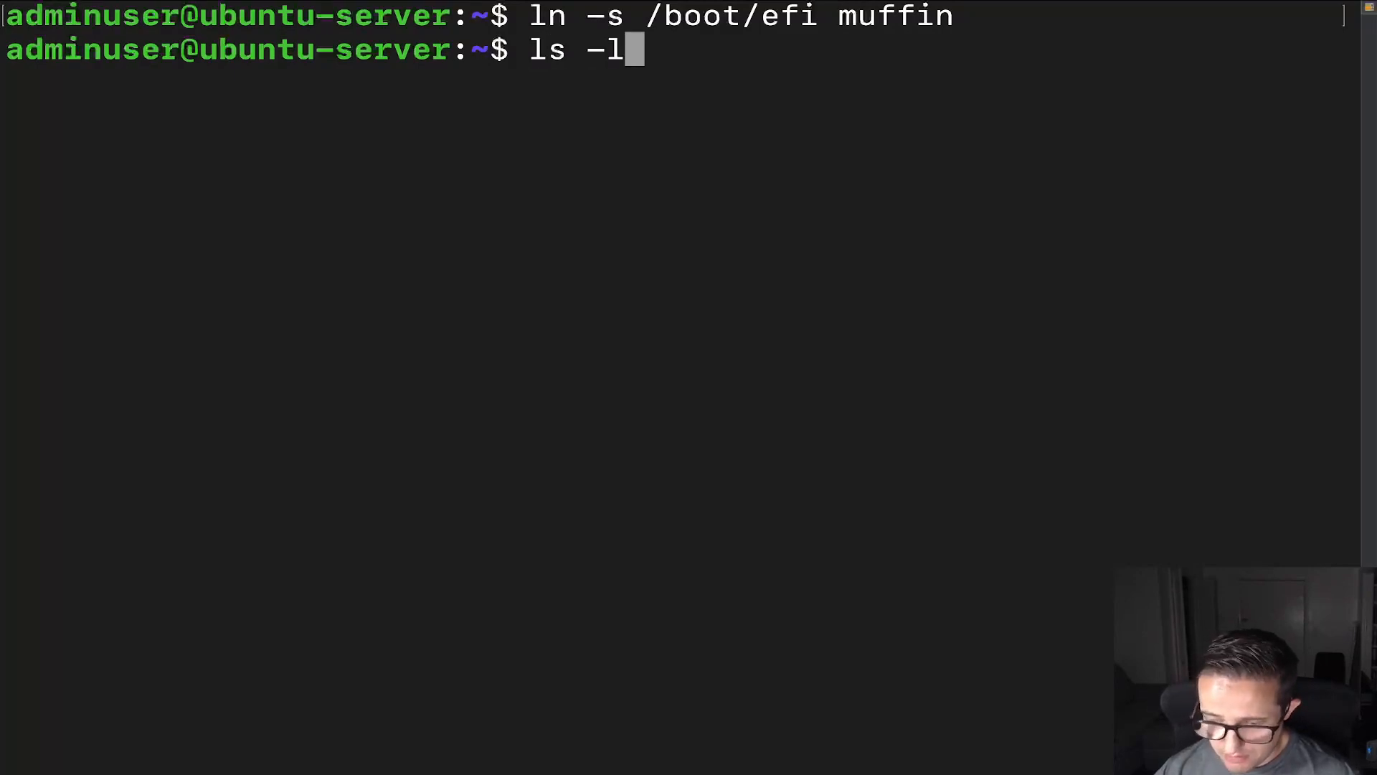
key("Return")
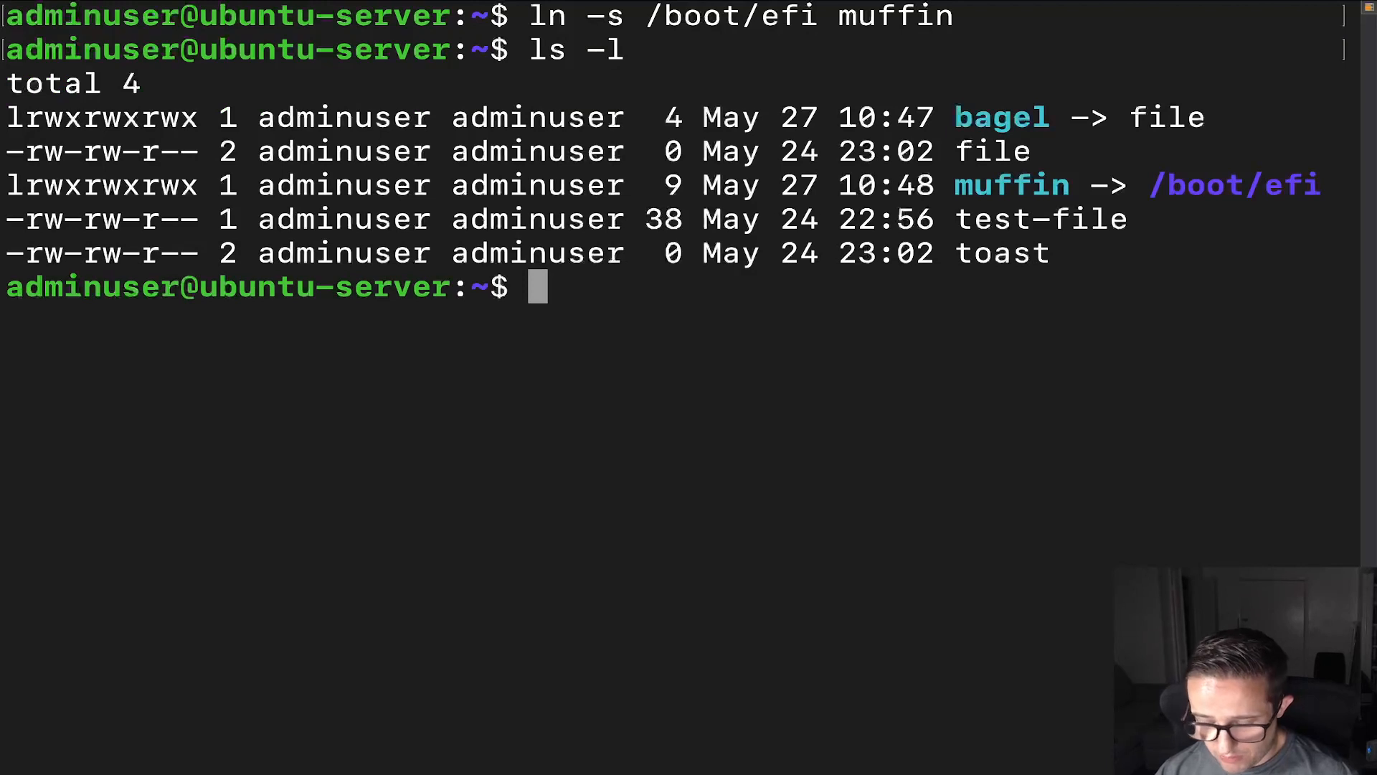
type("cat muf")
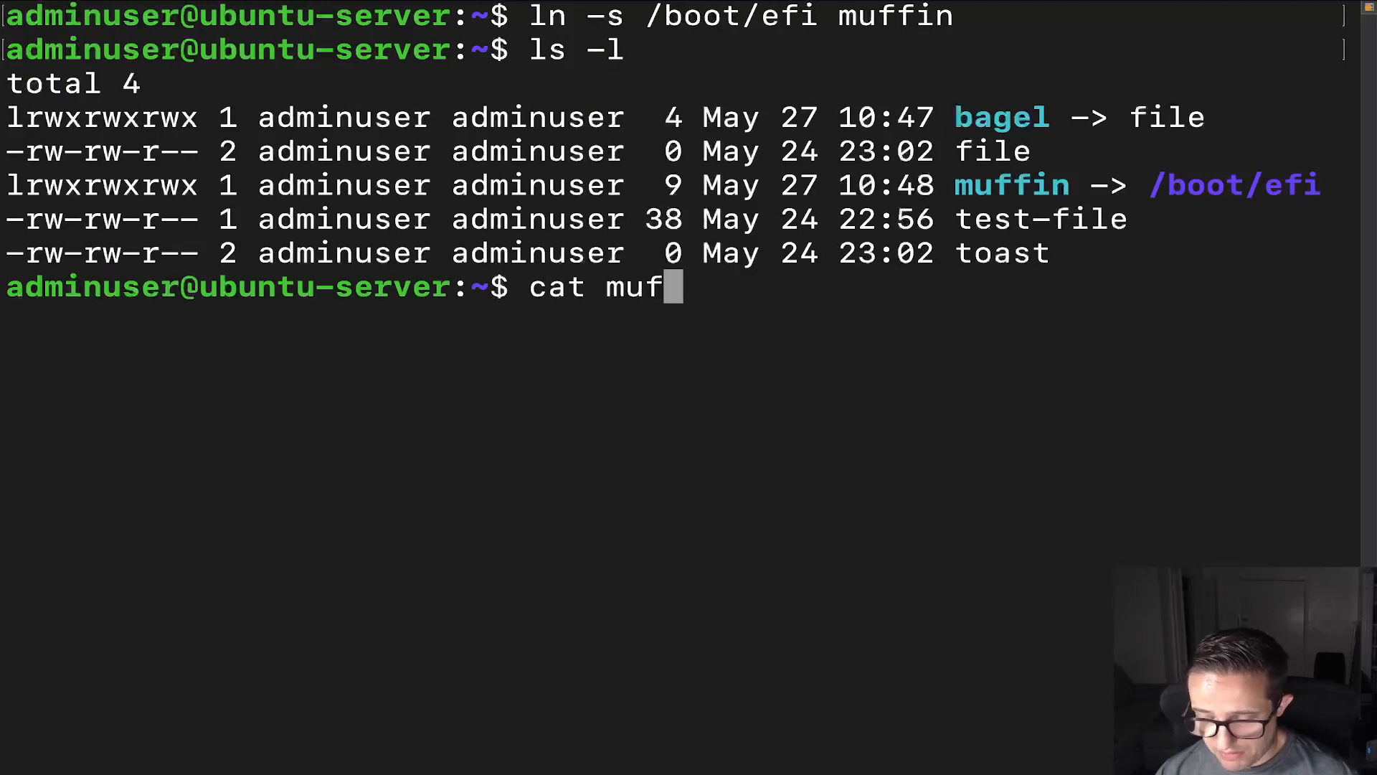
type("fin/")
Run cat muffin/ to get 'Is a directory', then ls muffin to show EFI inside.
key("Return")
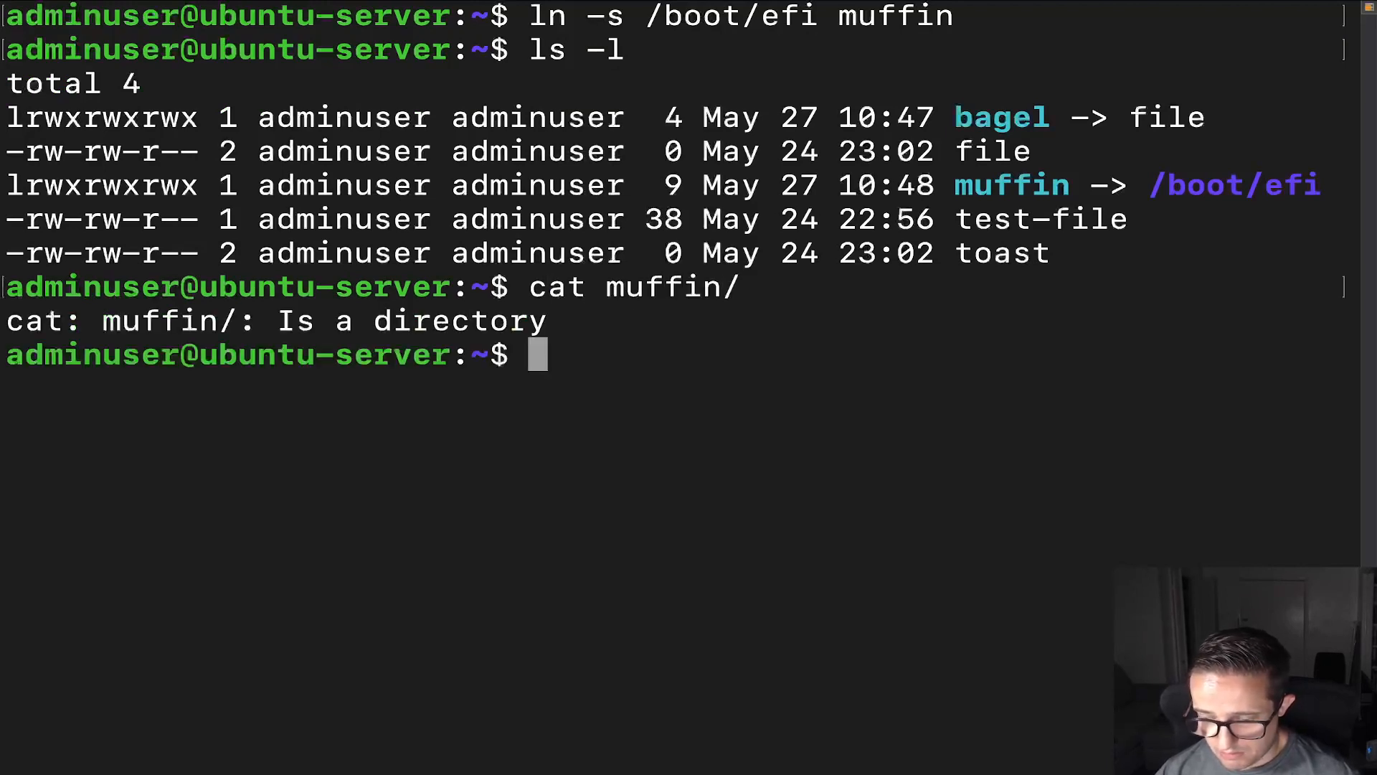
type("ls ")
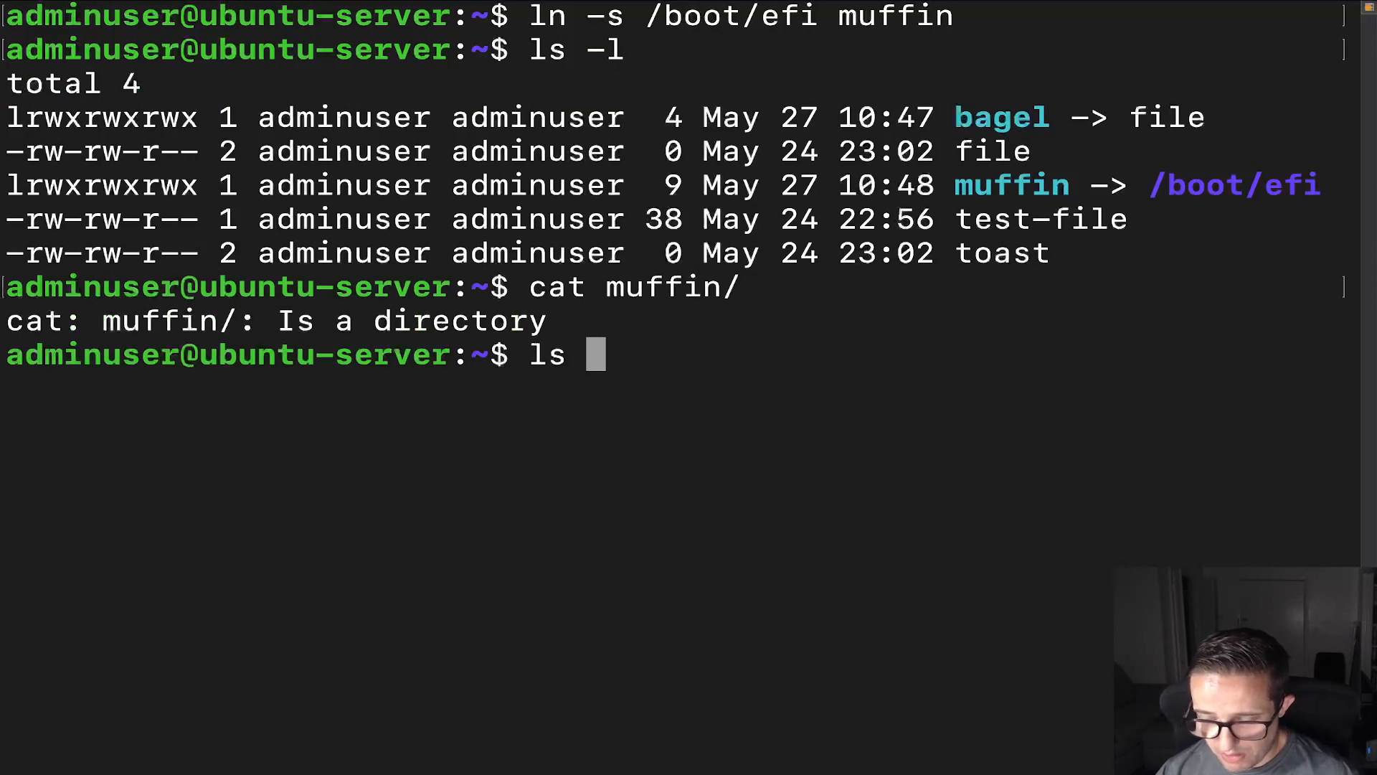
type("muffin")
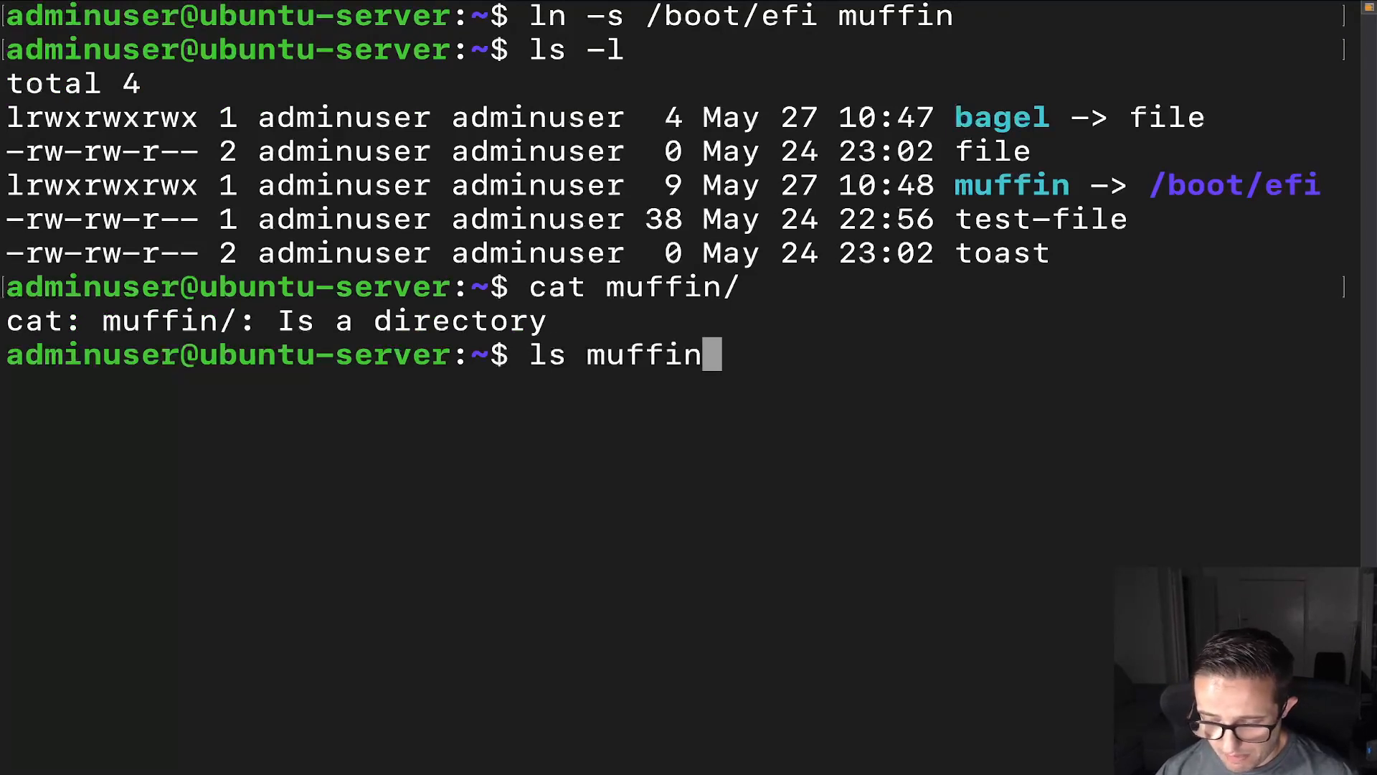
key("Return")
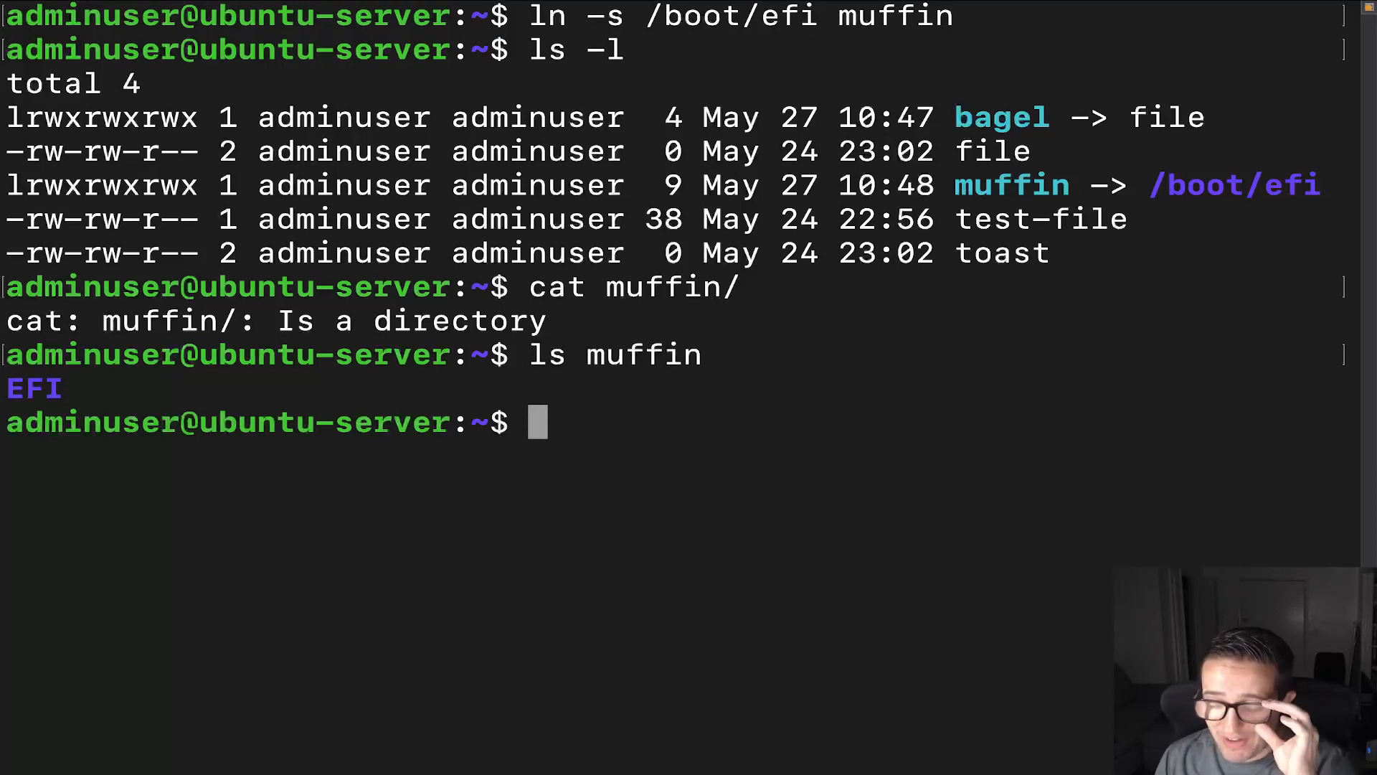
type("clear")
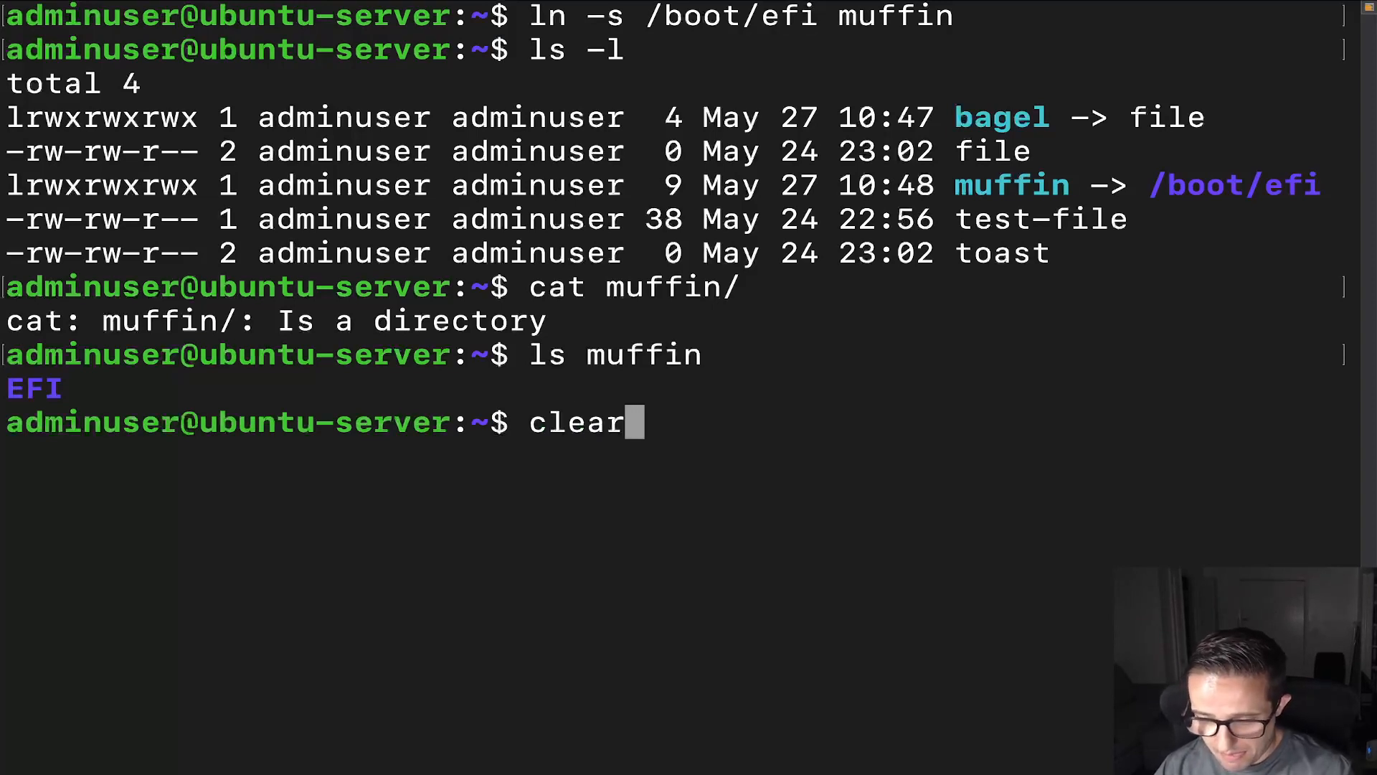
Clear the screen and show human-readable disk usage with df -h, listing /dev/vda1 on /boot/efi.
key("Return")
type("df -")
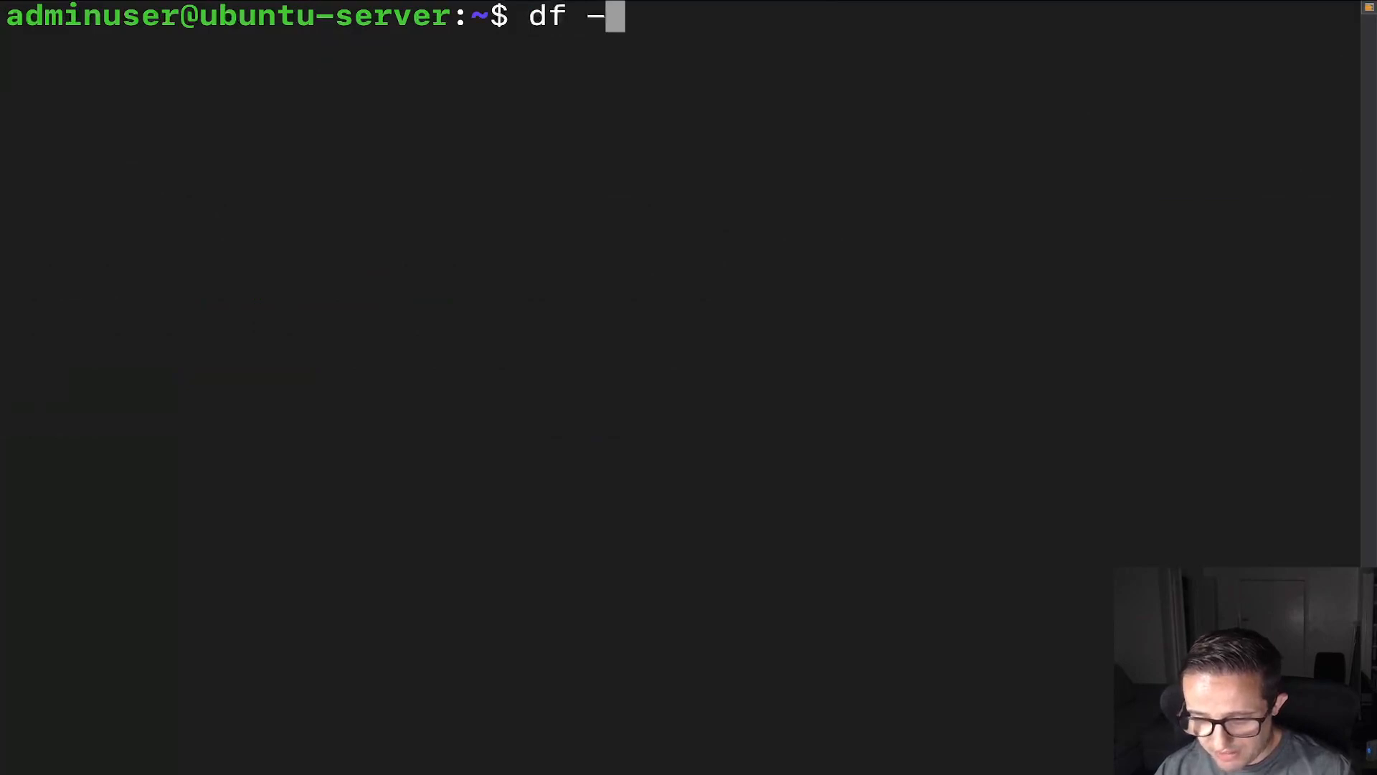
type("h")
key("Return")
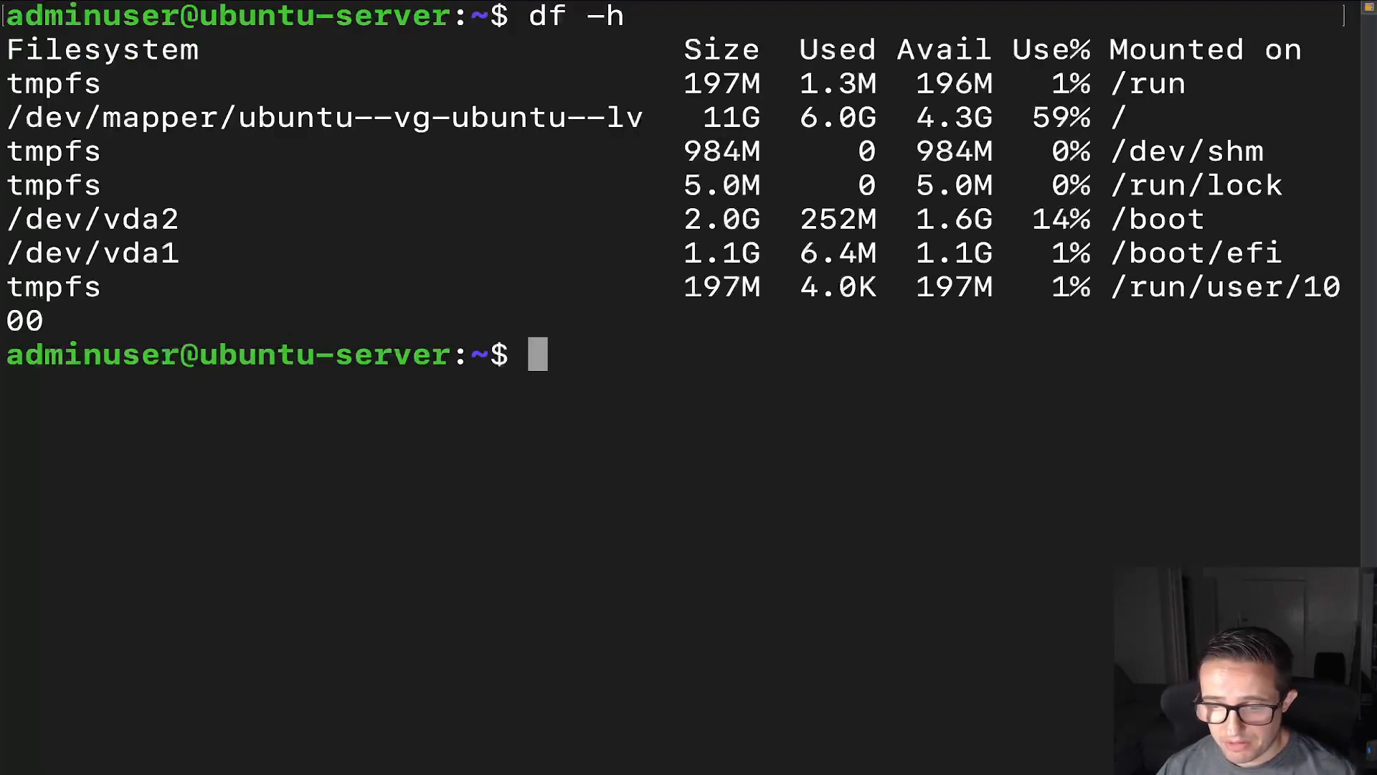